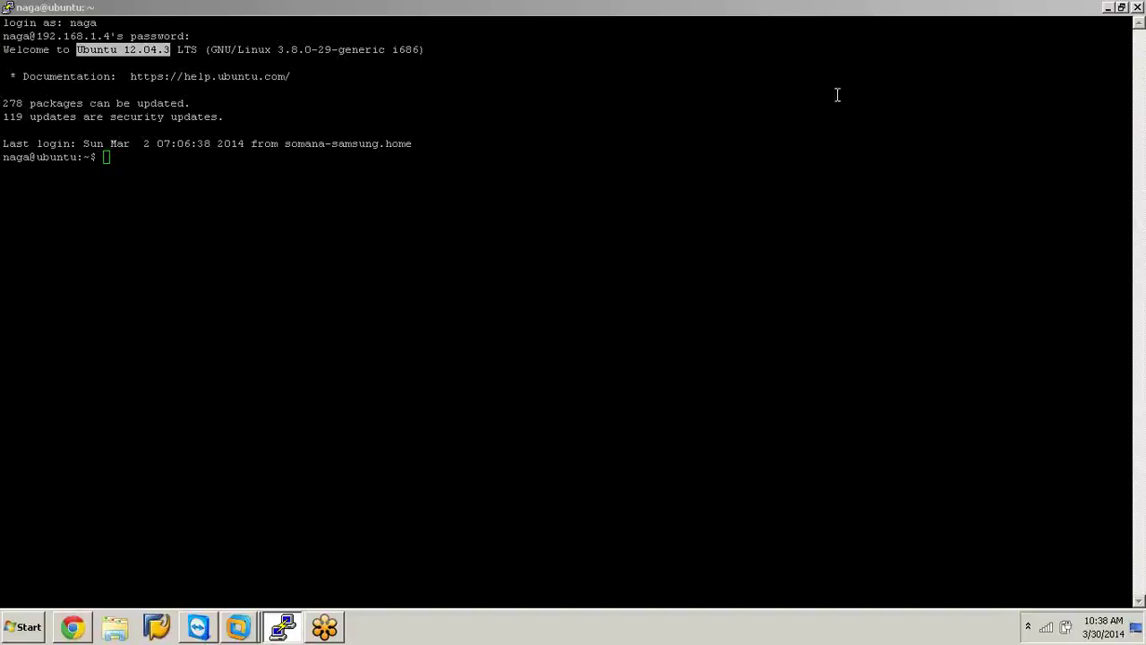
# End the current SSH session with exit and minimize the browser window to reach the desktop.
pyautogui.click(215, 194)
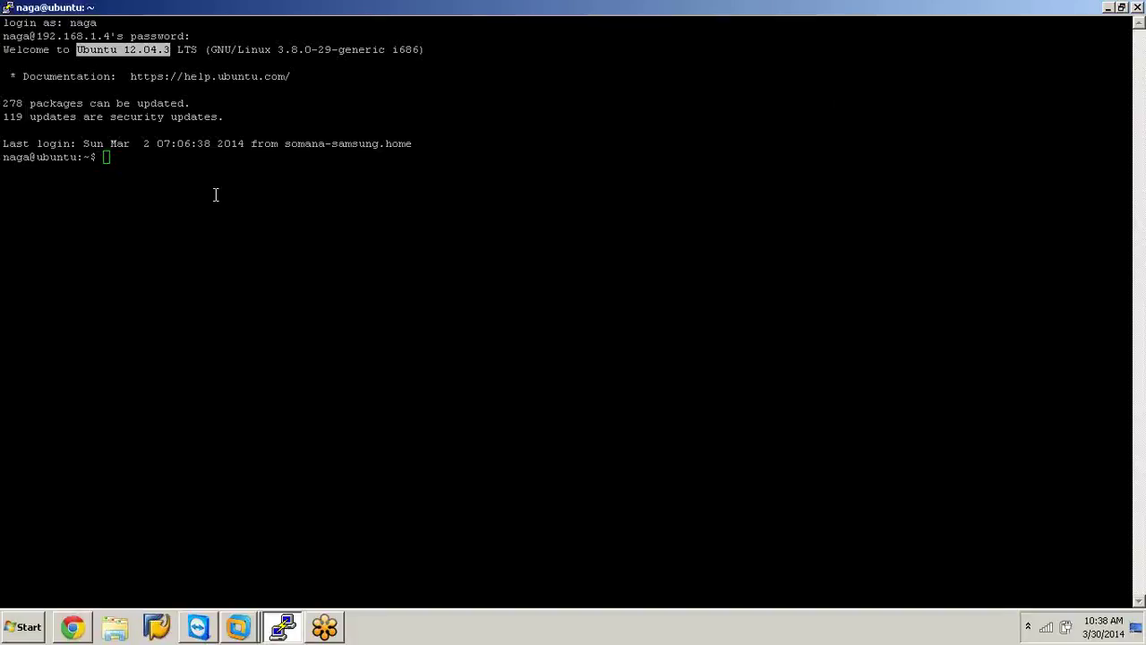
pyautogui.write('exi')
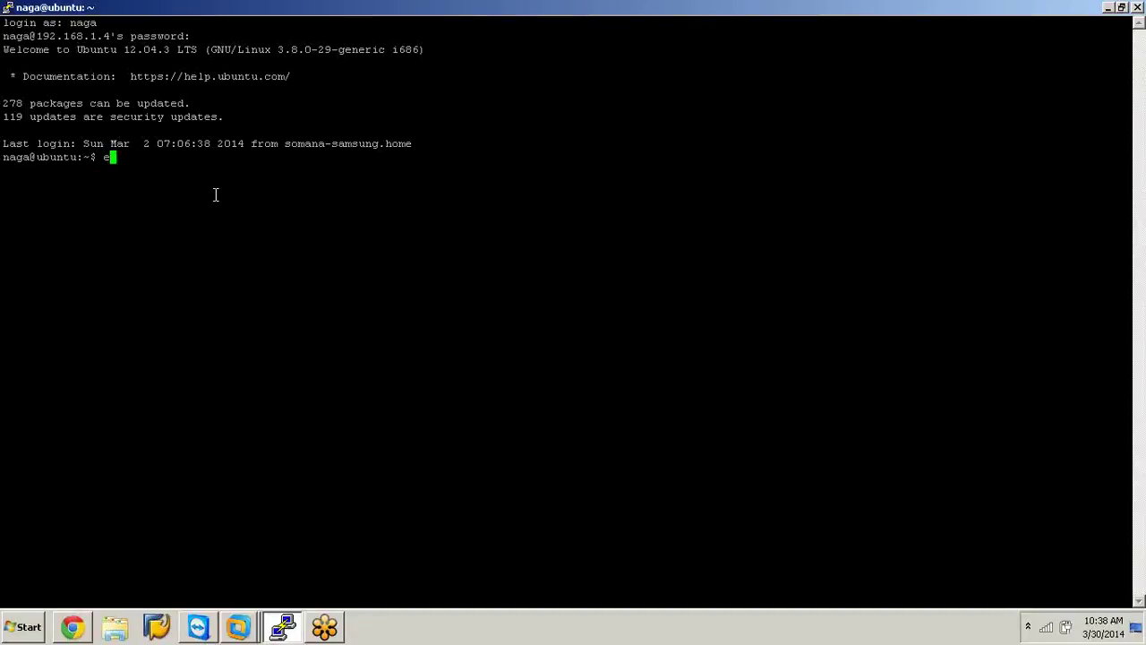
pyautogui.write('t')
pyautogui.press('Return')
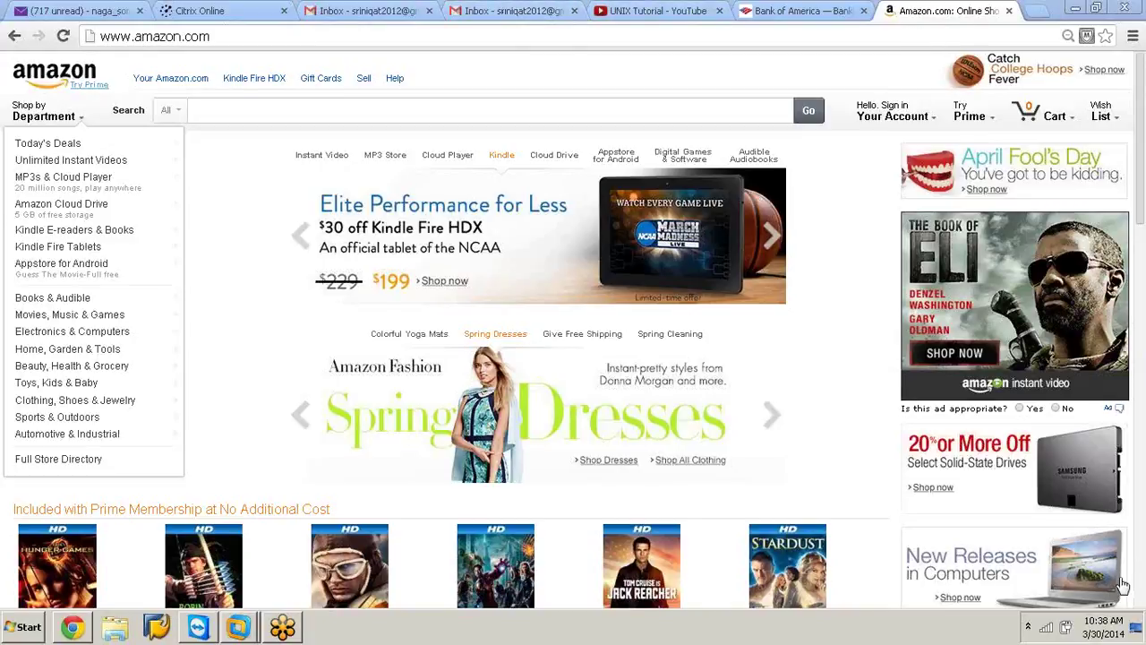
pyautogui.click(1078, 7)
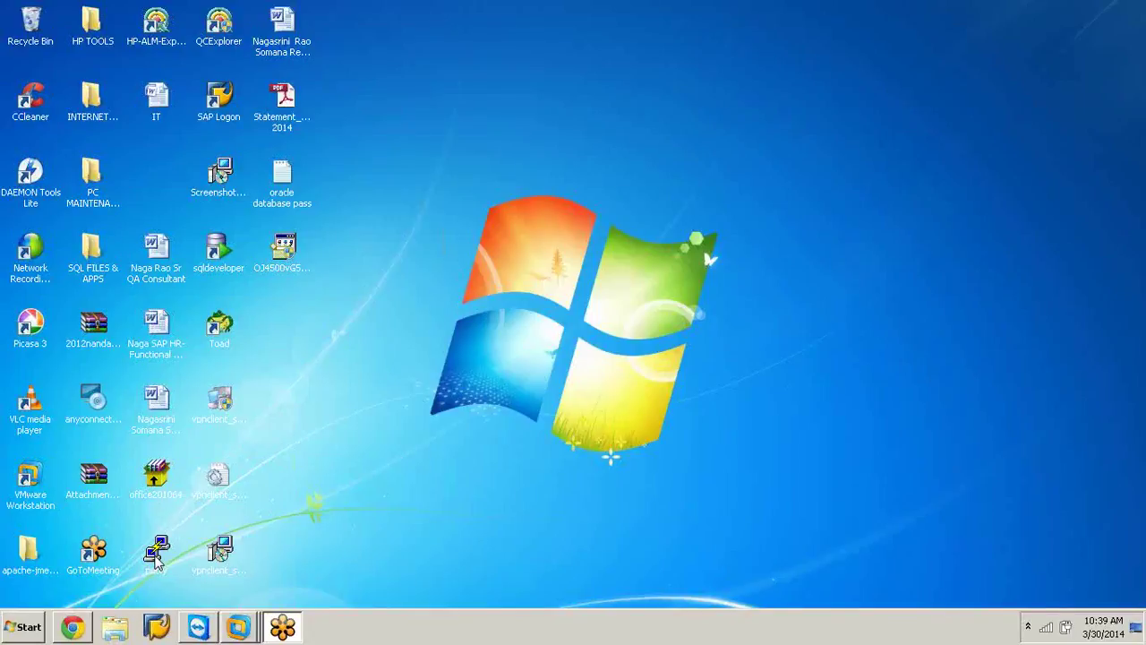
# Try to connect to the saved session Unix QA Training in PuTTY and close its terminal window.
pyautogui.doubleClick(155, 555)
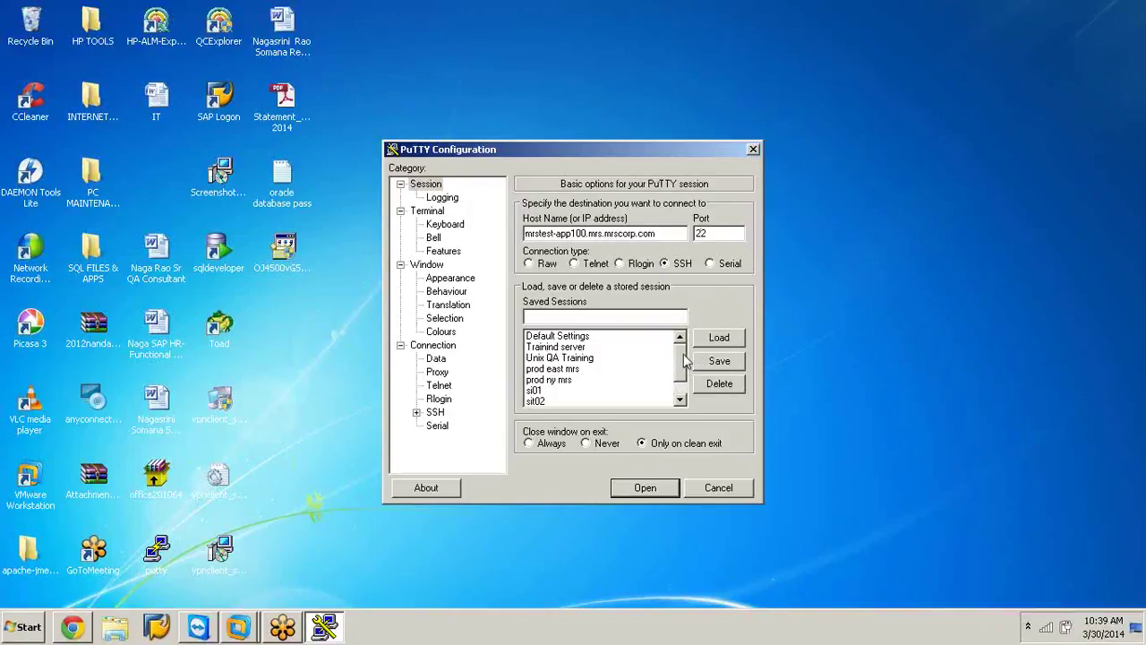
pyautogui.scroll(-1, 685, 361)
pyautogui.scroll(1, 686, 361)
pyautogui.scroll(-1, 685, 365)
pyautogui.scroll(-1, 685, 376)
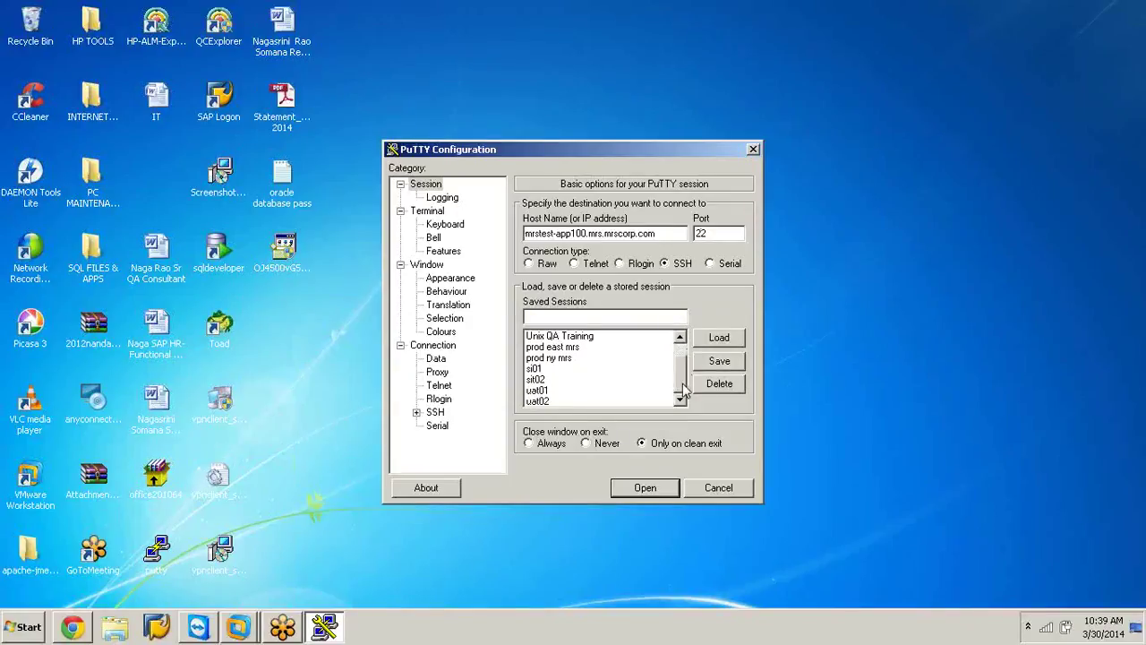
pyautogui.scroll(1, 683, 389)
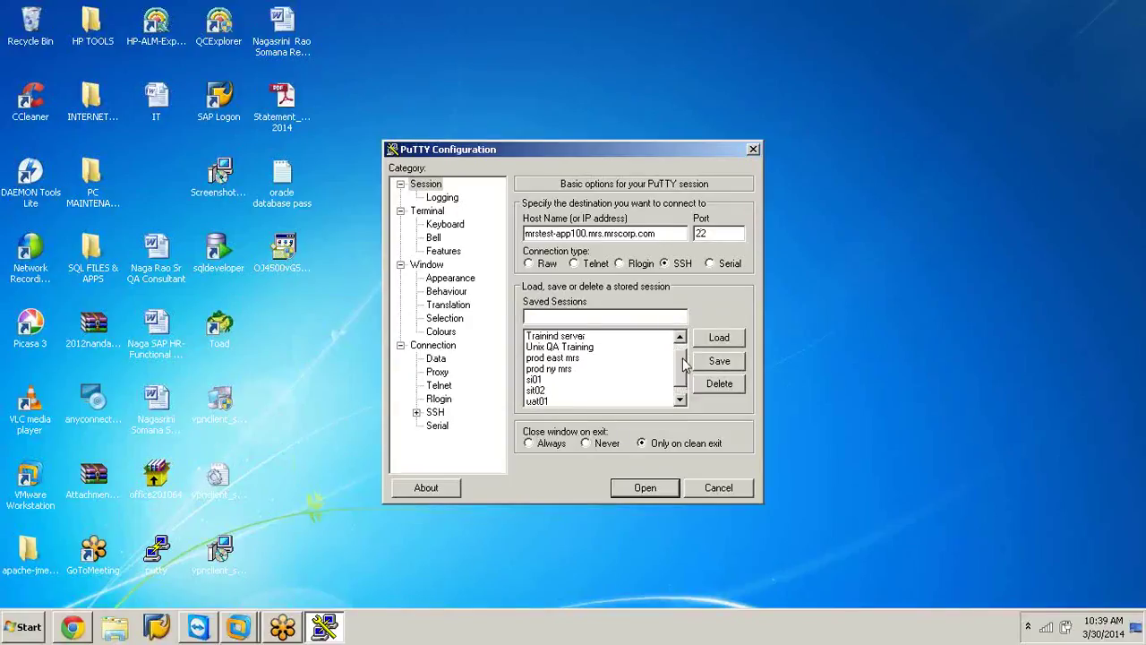
pyautogui.click(580, 348)
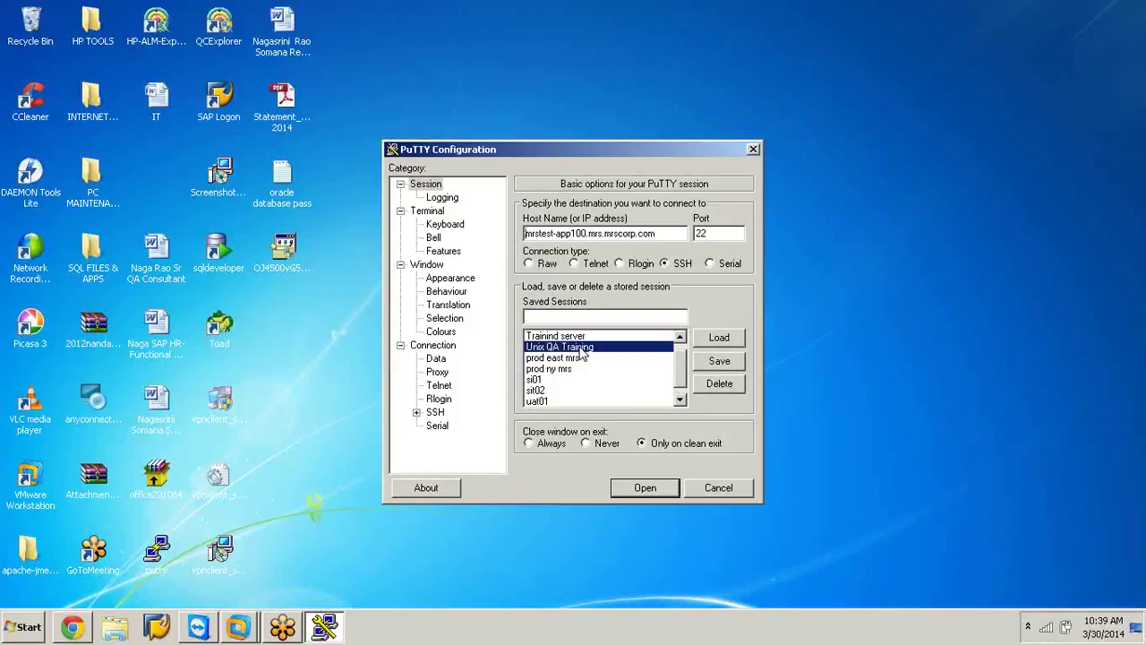
pyautogui.doubleClick(580, 348)
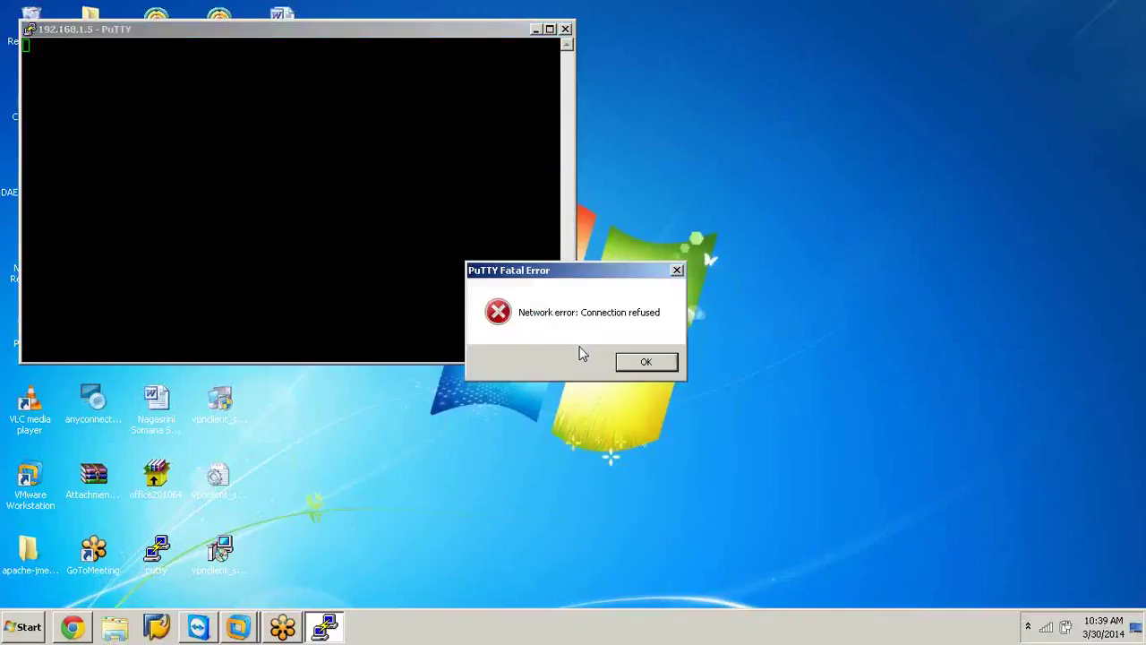
pyautogui.click(647, 362)
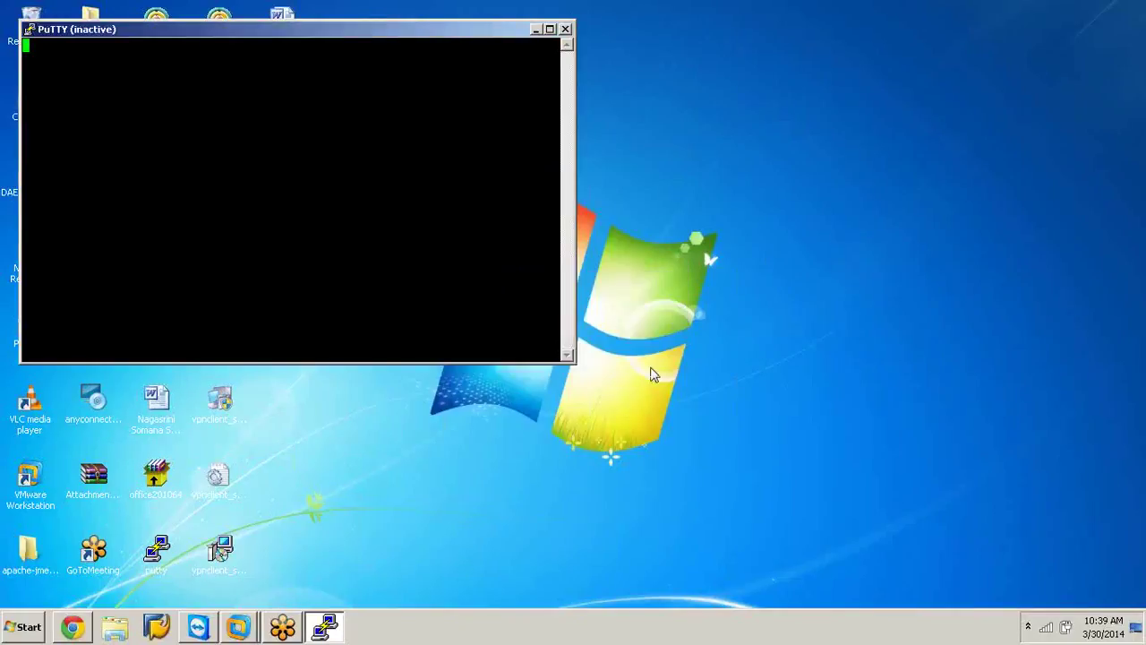
pyautogui.click(565, 30)
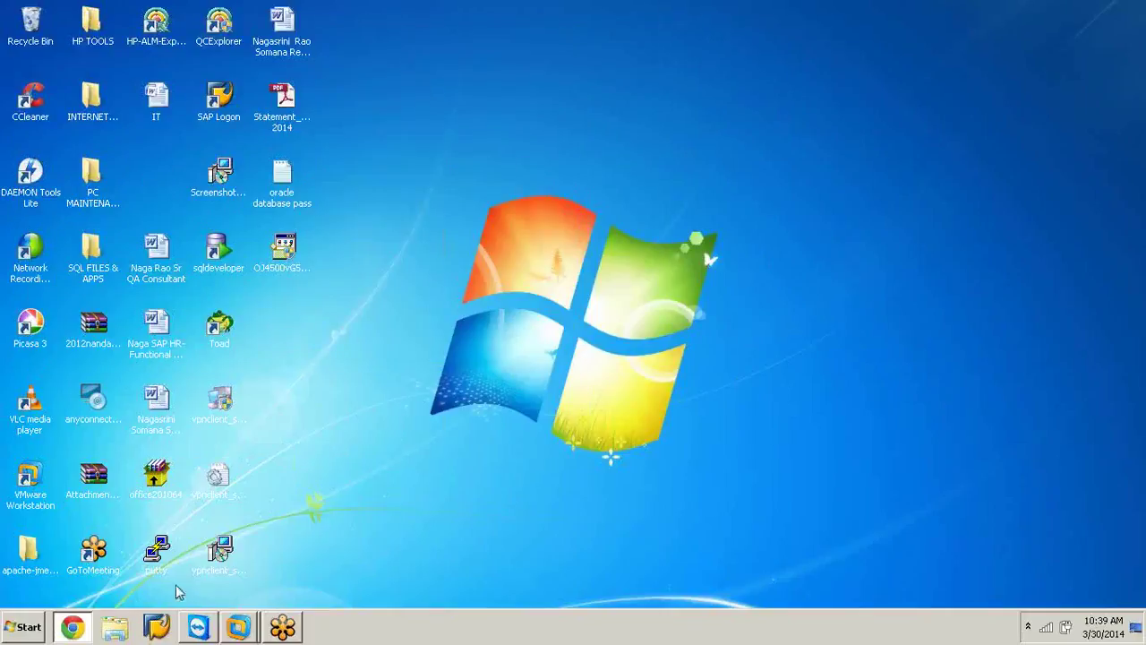
# Load the Unix QA Training session in PuTTY, try changing its host address to end in .4, and attempt to connect.
pyautogui.click(165, 561)
pyautogui.doubleClick(165, 560)
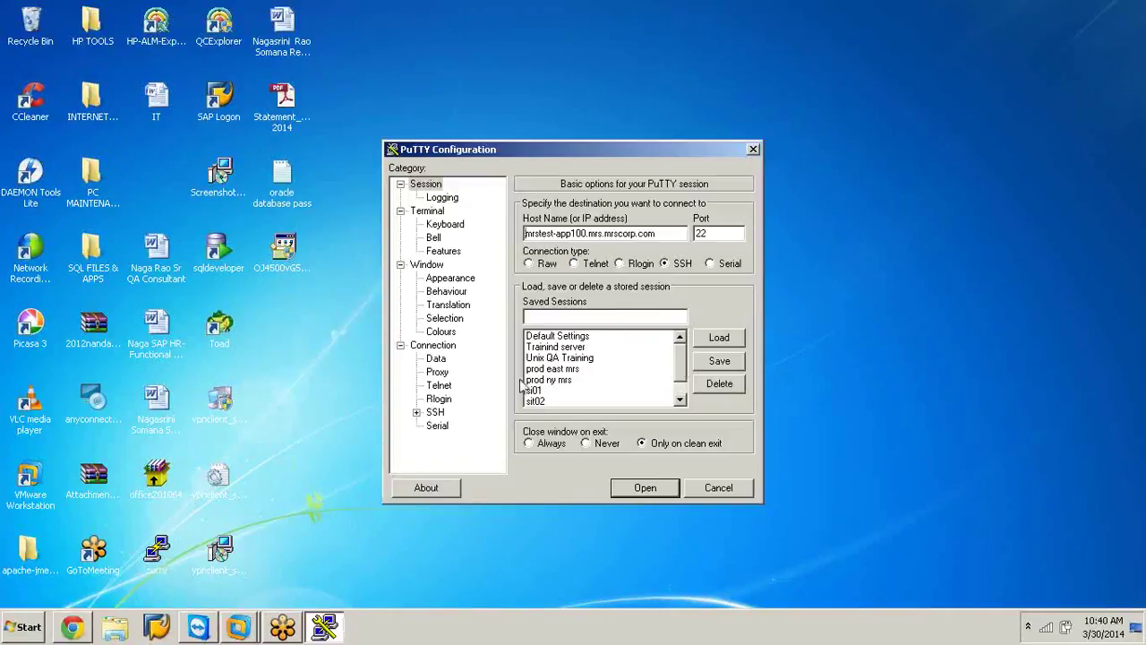
pyautogui.click(580, 359)
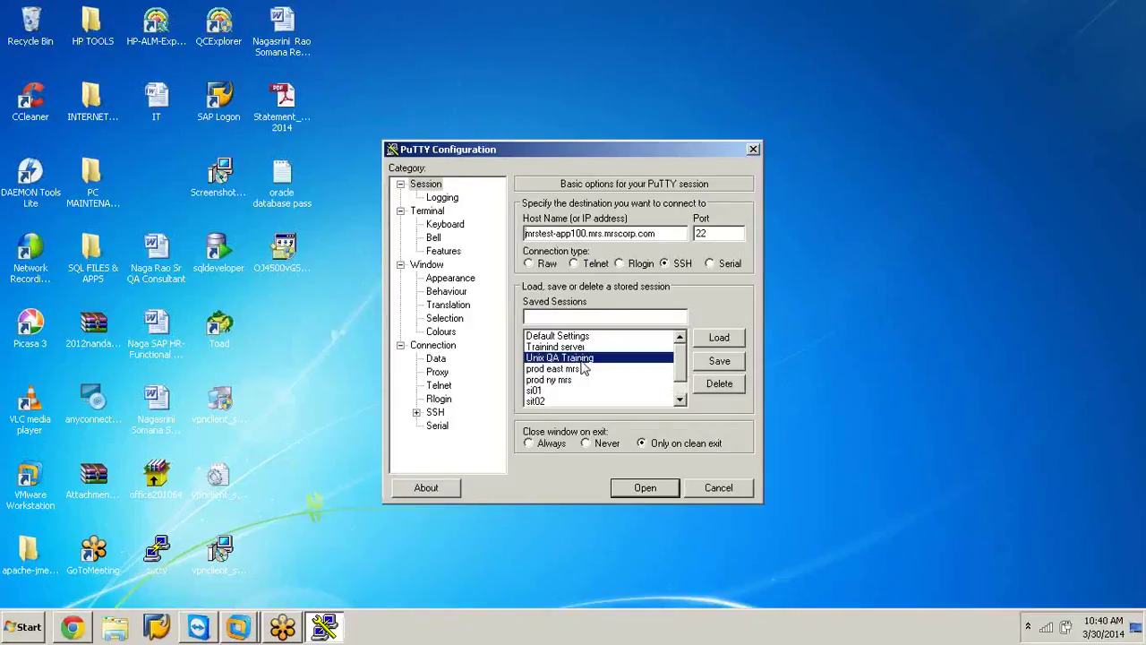
pyautogui.click(720, 346)
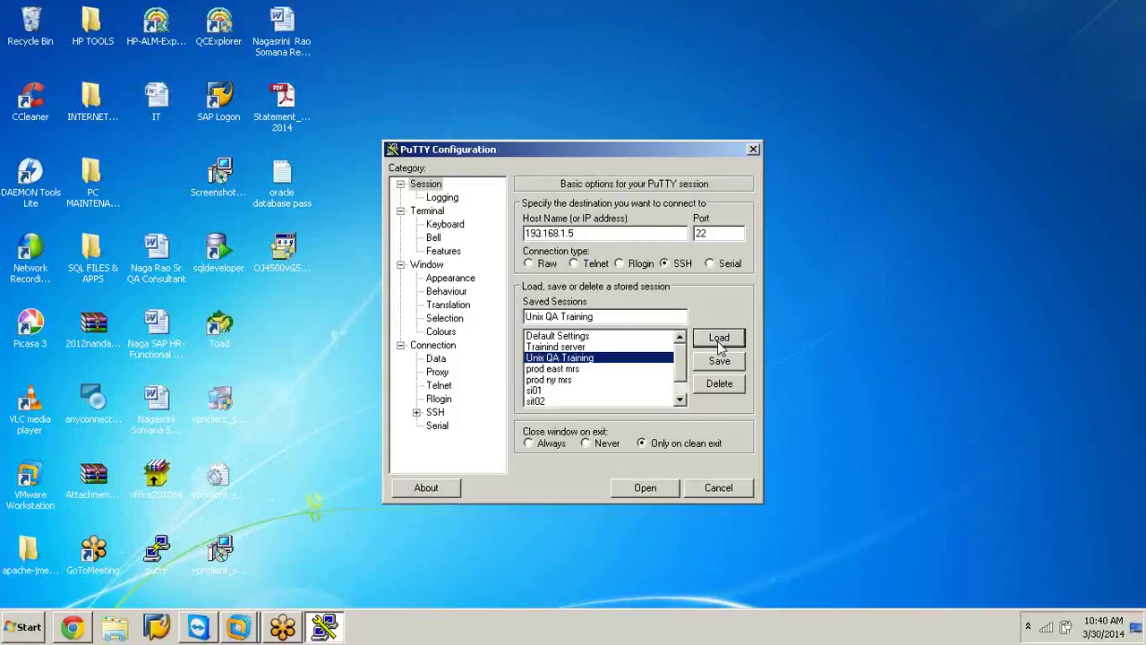
pyautogui.click(595, 235)
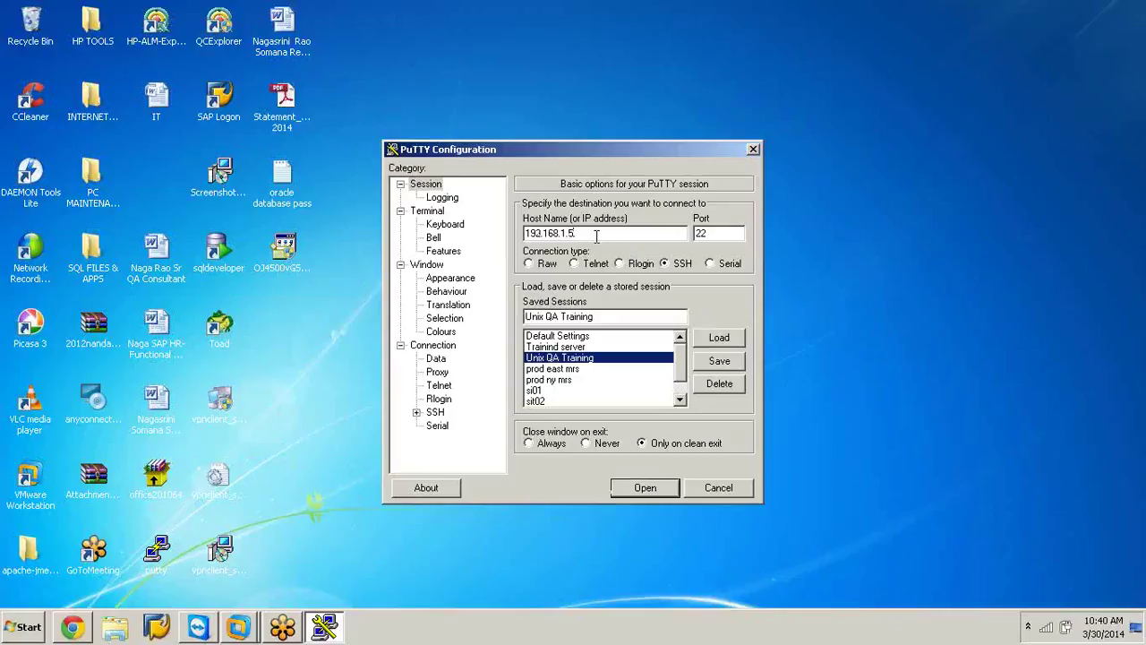
pyautogui.press('BackSpace')
pyautogui.write('.4')
pyautogui.click(726, 337)
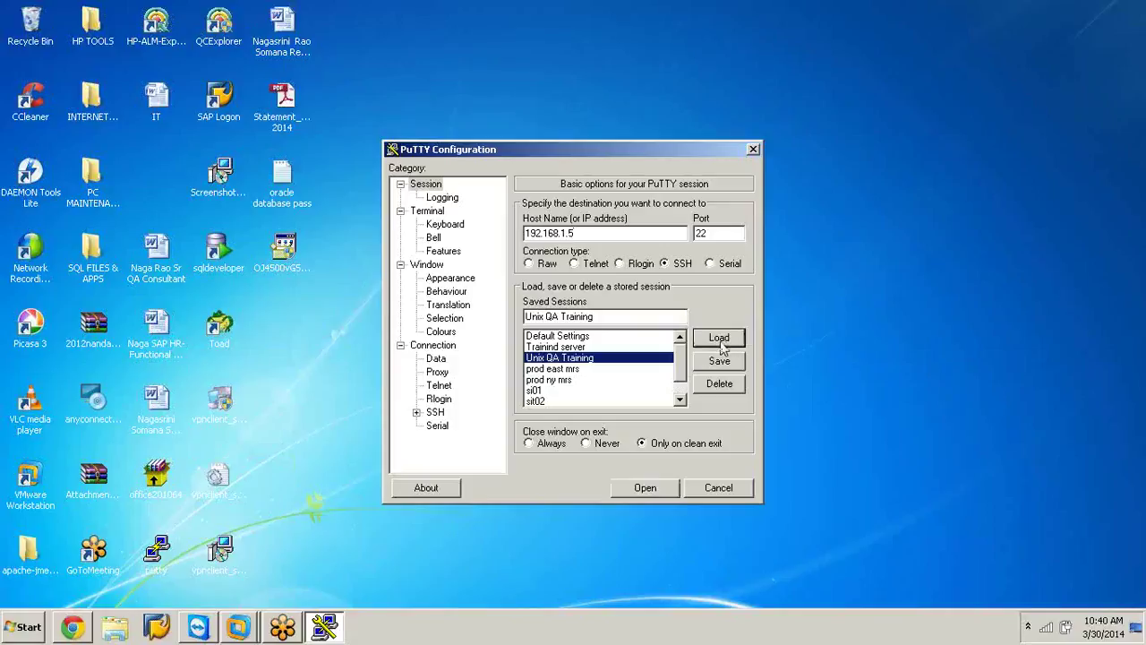
pyautogui.click(661, 487)
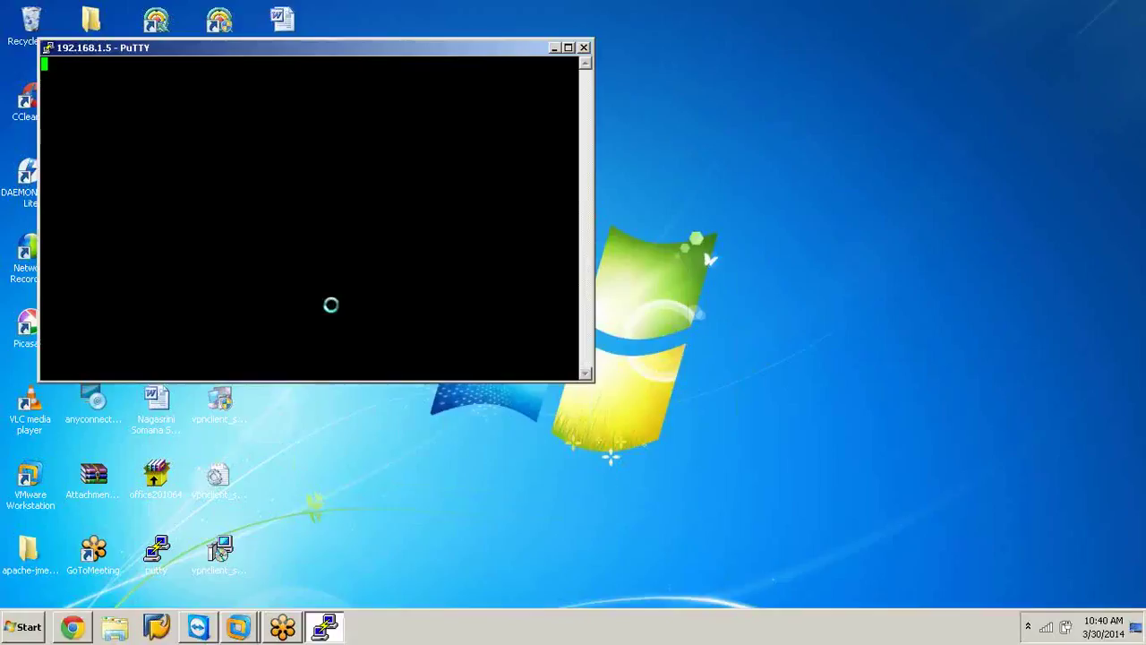
pyautogui.click(648, 362)
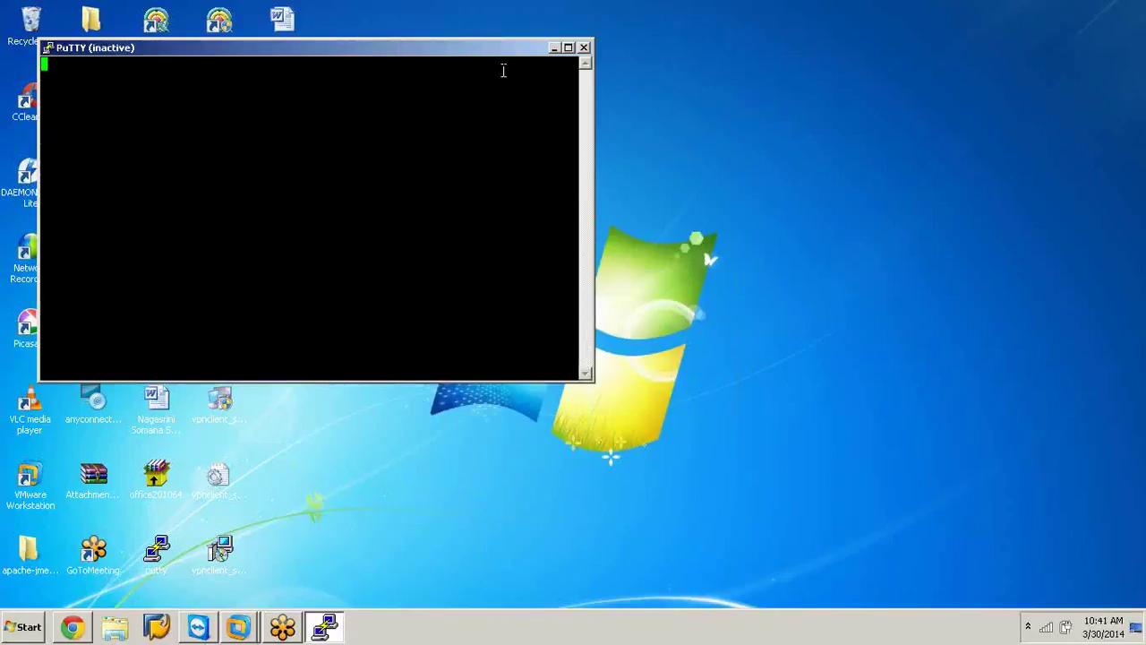
pyautogui.click(584, 48)
# Load the saved session Unix QA Training in PuTTY, set its host address to 192.168.1.4, and open the connection.
pyautogui.doubleClick(161, 555)
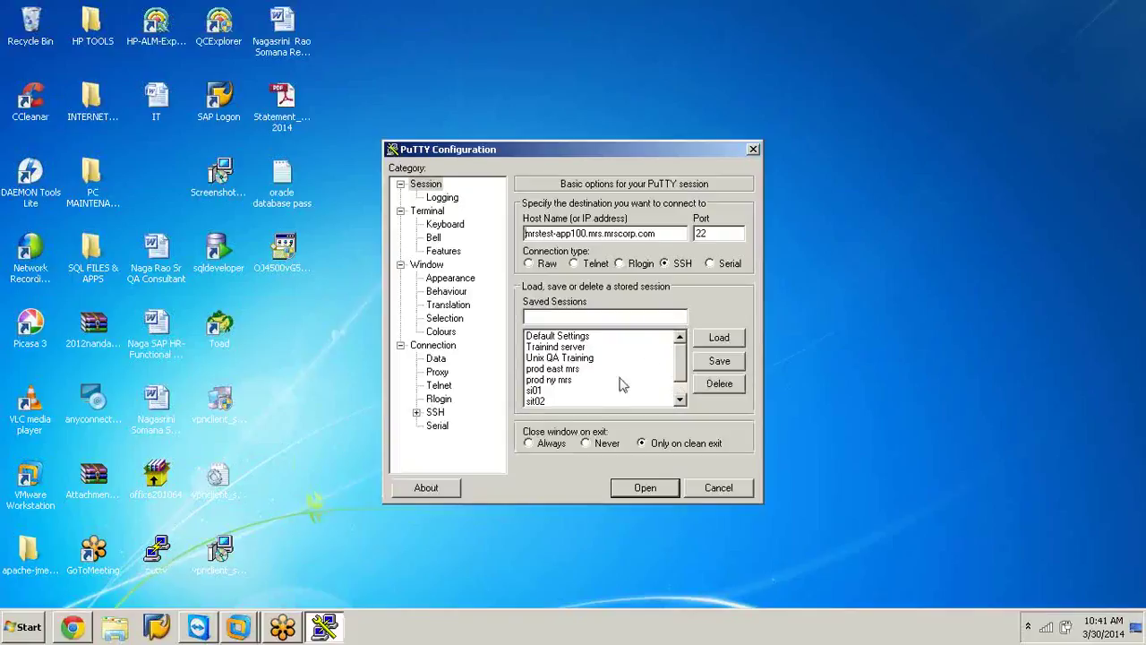
pyautogui.click(583, 359)
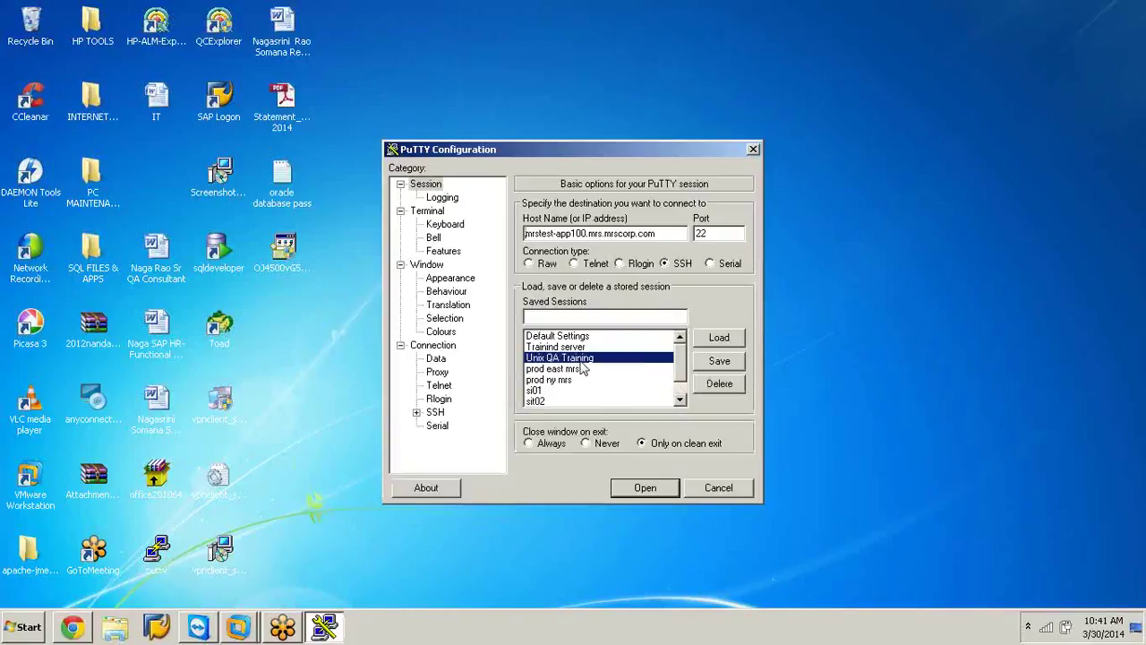
pyautogui.click(719, 341)
pyautogui.click(580, 232)
pyautogui.press('BackSpace')
pyautogui.write('4')
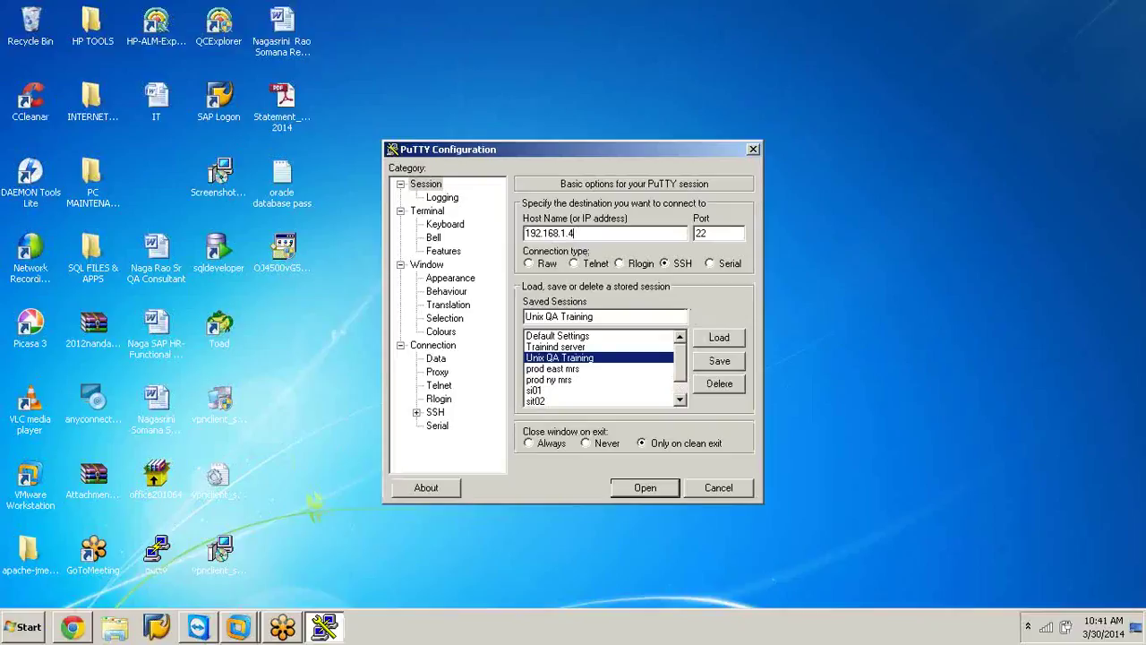
pyautogui.click(645, 488)
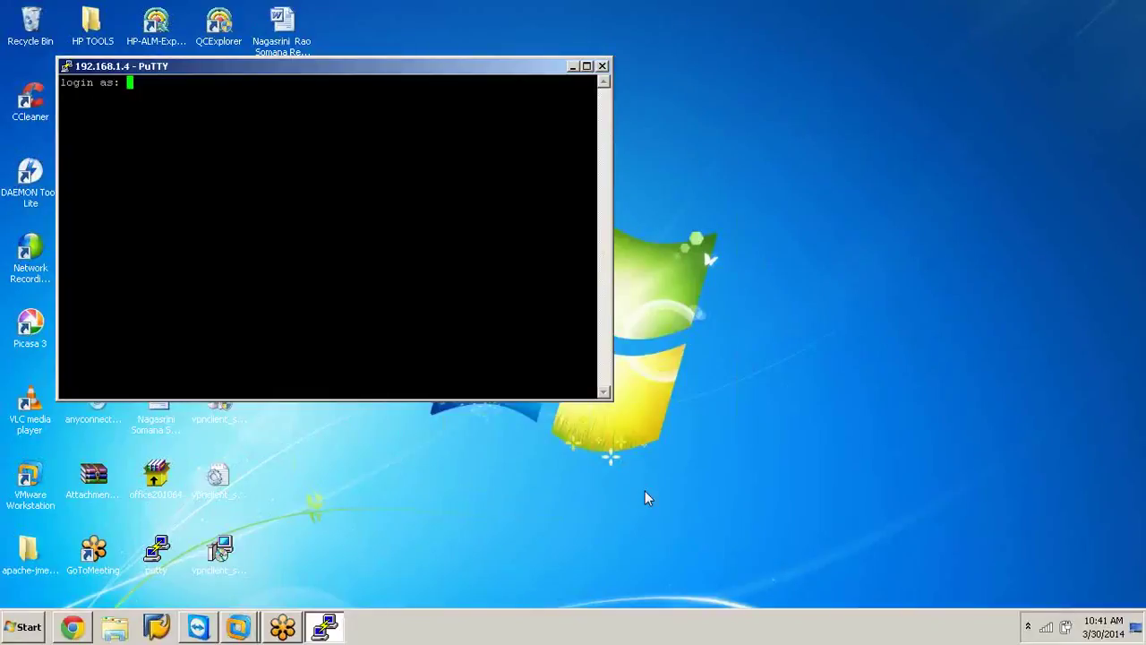
# Log in to the server with the account's user name and password, and maximize the terminal window.
pyautogui.write('naga')
pyautogui.press('Return')
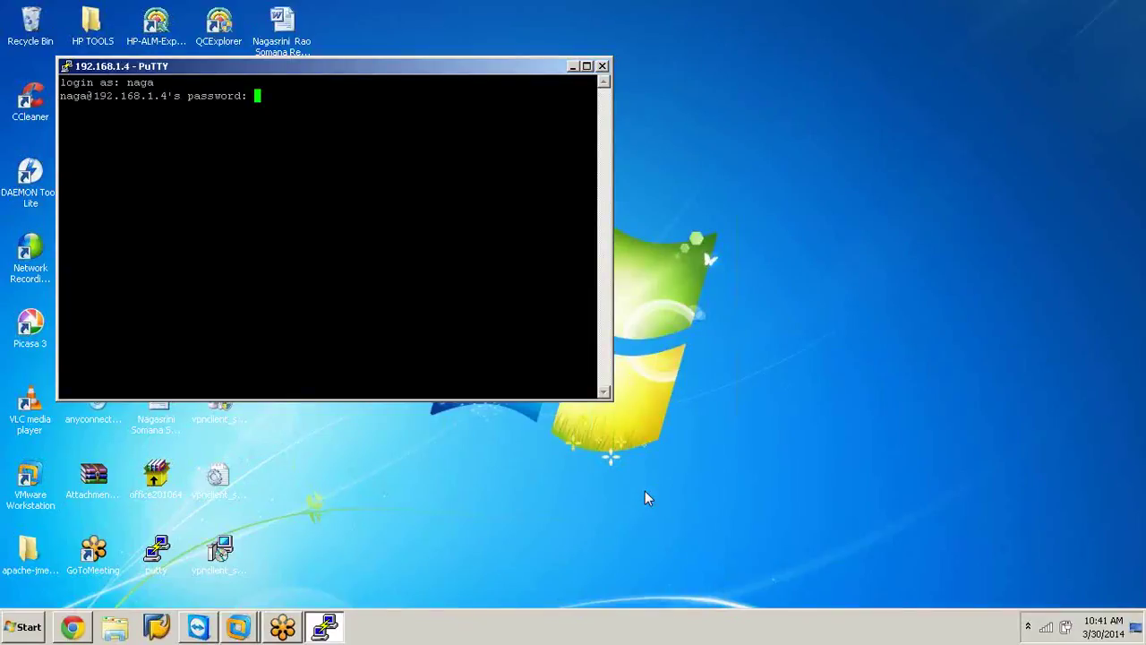
pyautogui.press('Return')
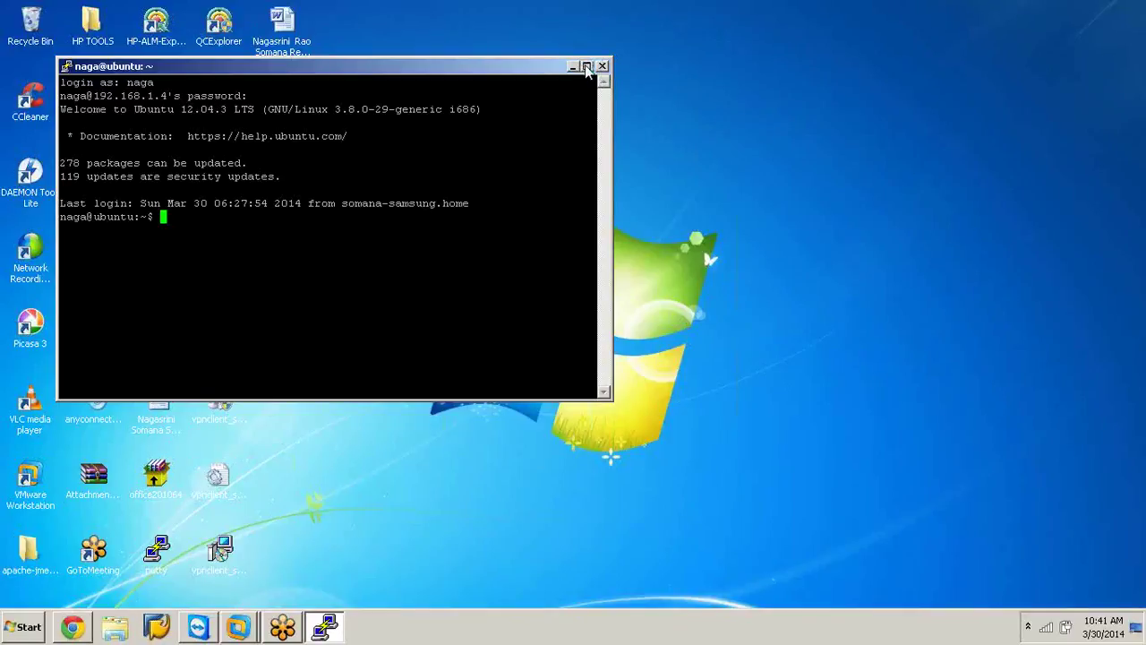
pyautogui.click(586, 66)
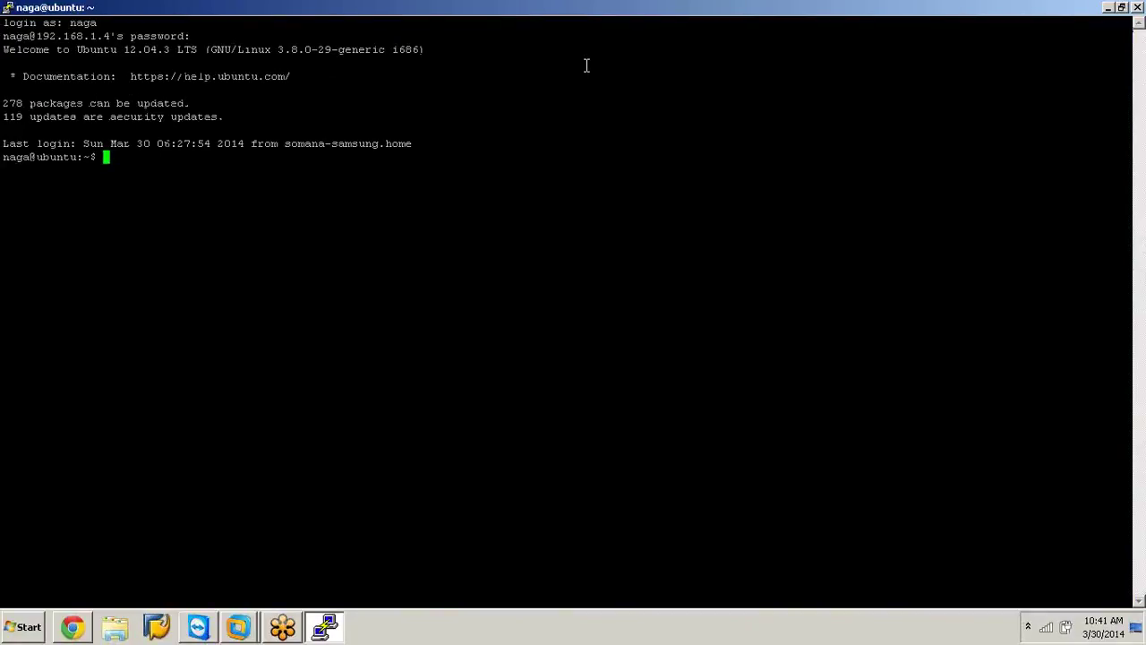
# Print the working directory with pwd and list the home directory's contents with ls and ls -al.
pyautogui.write('pwd')
pyautogui.press('Return')
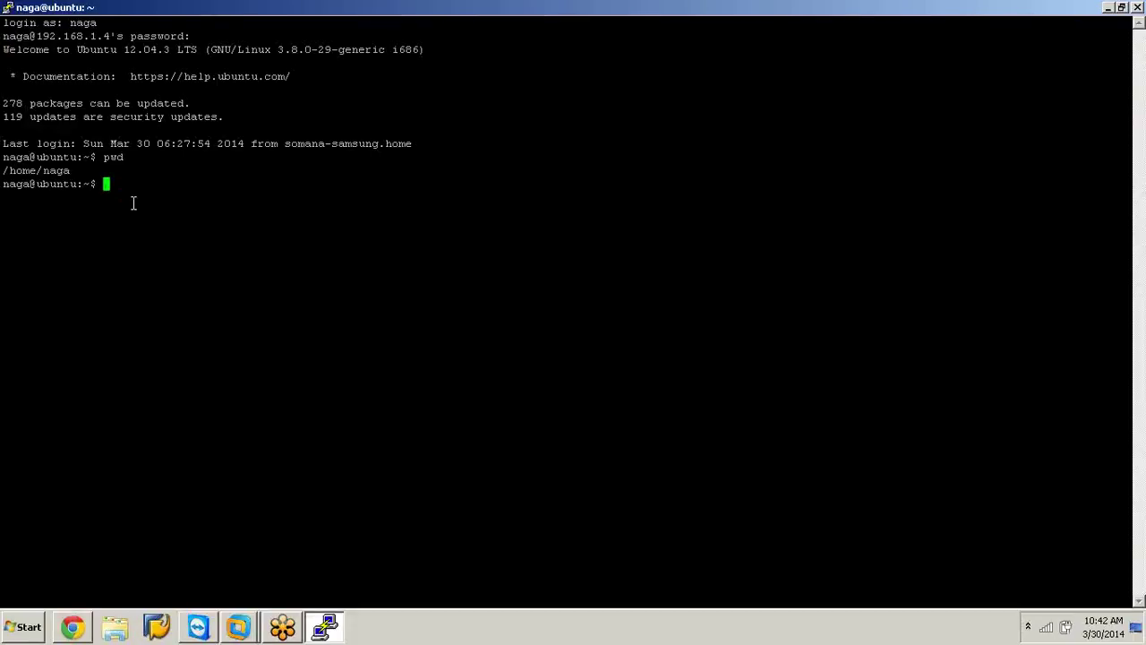
pyautogui.write('ls')
pyautogui.press('Return')
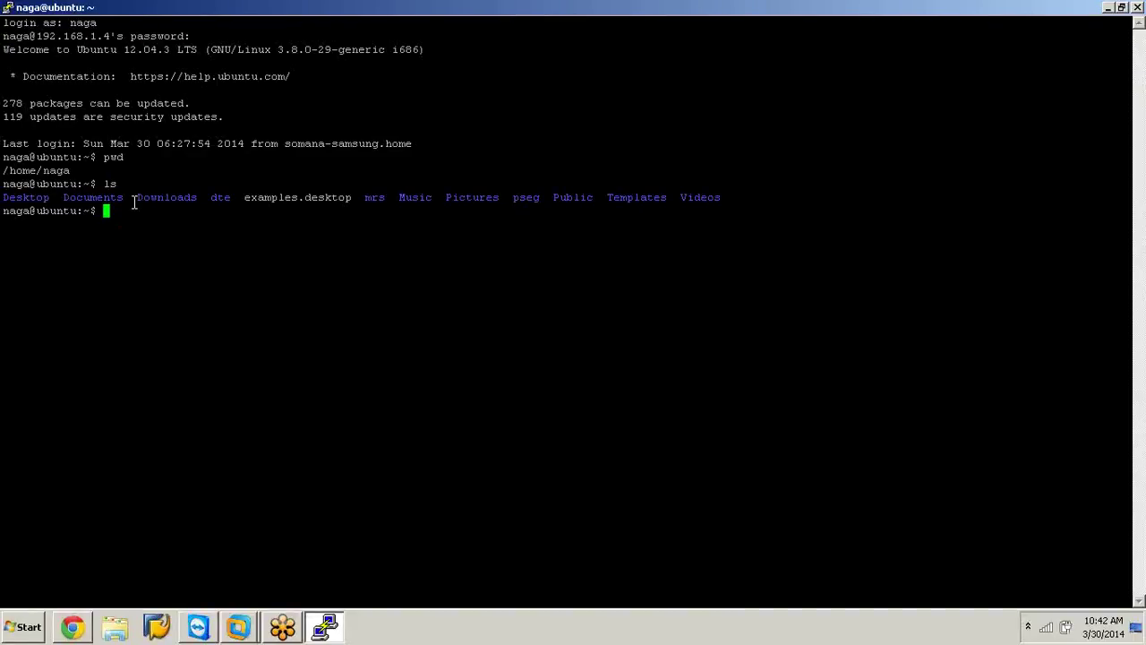
pyautogui.write('ls -al')
pyautogui.press('Return')
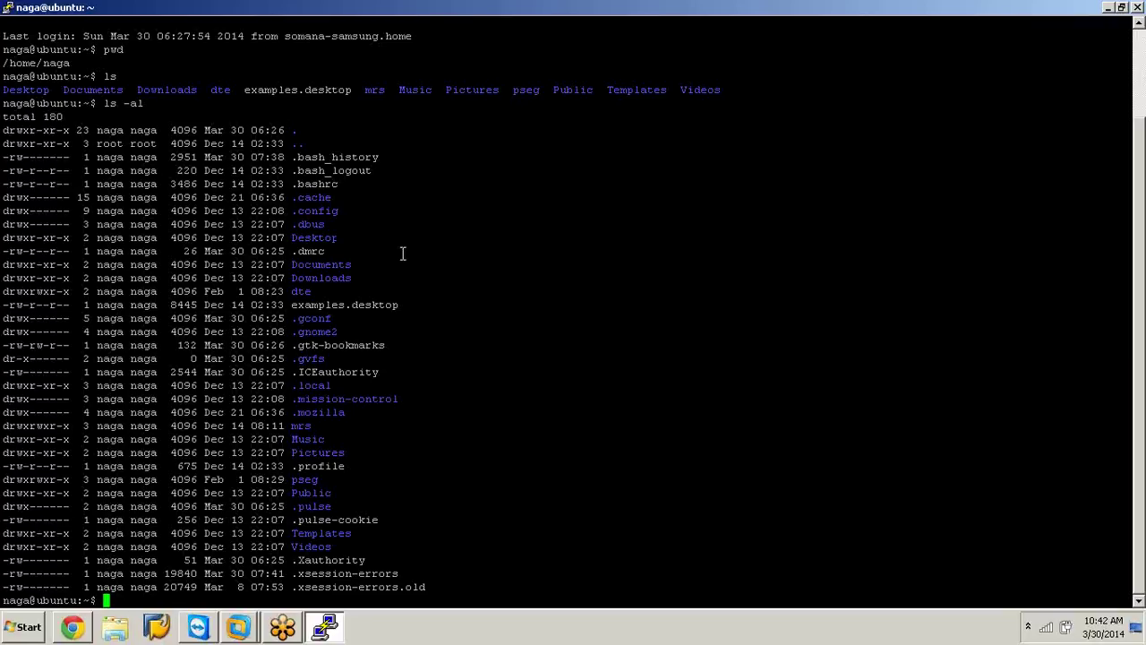
# Highlight the Documents directory entry and the .dmrc file entry in the long listing to compare them, and clear the selection.
pyautogui.moveTo(371, 264); pyautogui.dragTo(3, 267)
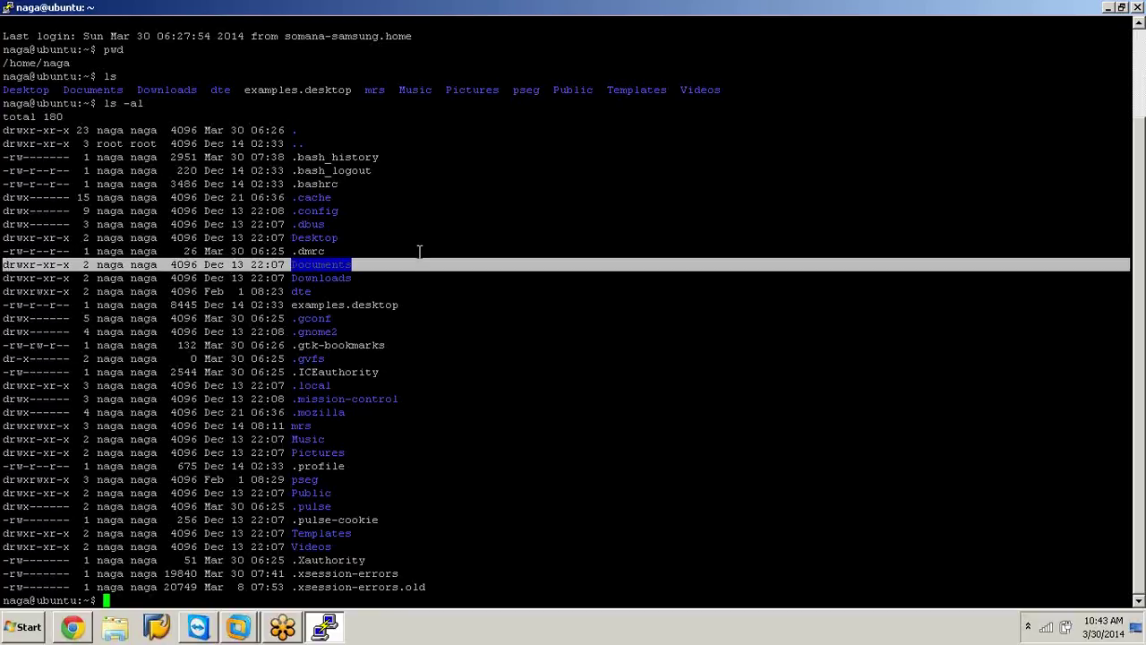
pyautogui.click(447, 405)
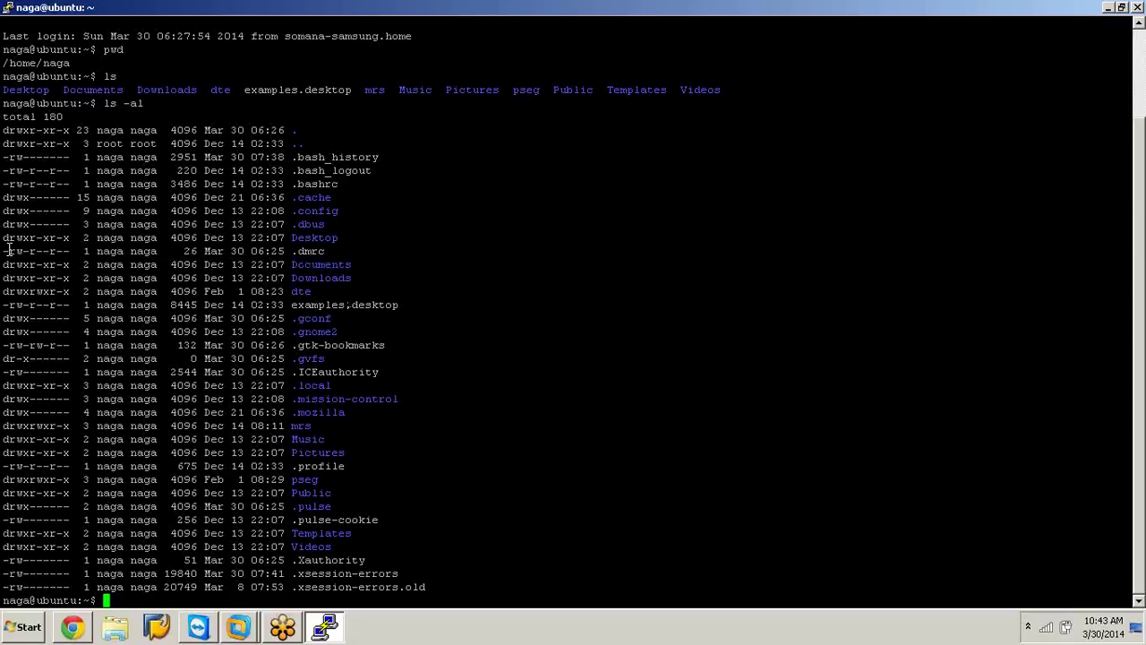
pyautogui.moveTo(3, 252); pyautogui.dragTo(329, 252)
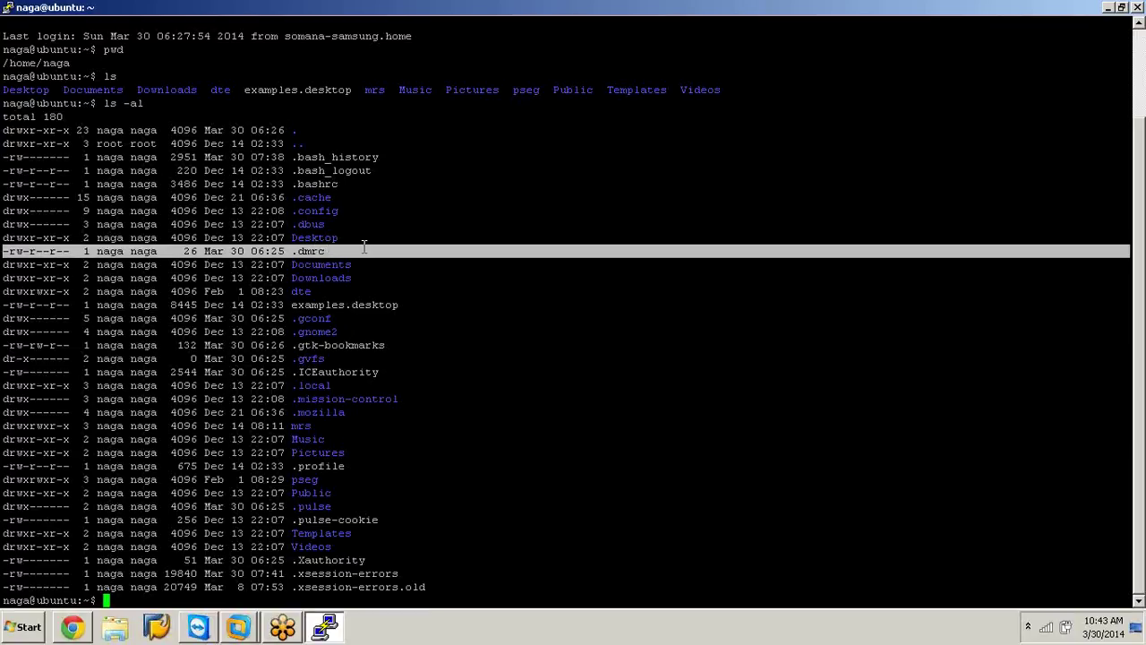
pyautogui.moveTo(363, 249); pyautogui.dragTo(358, 250)
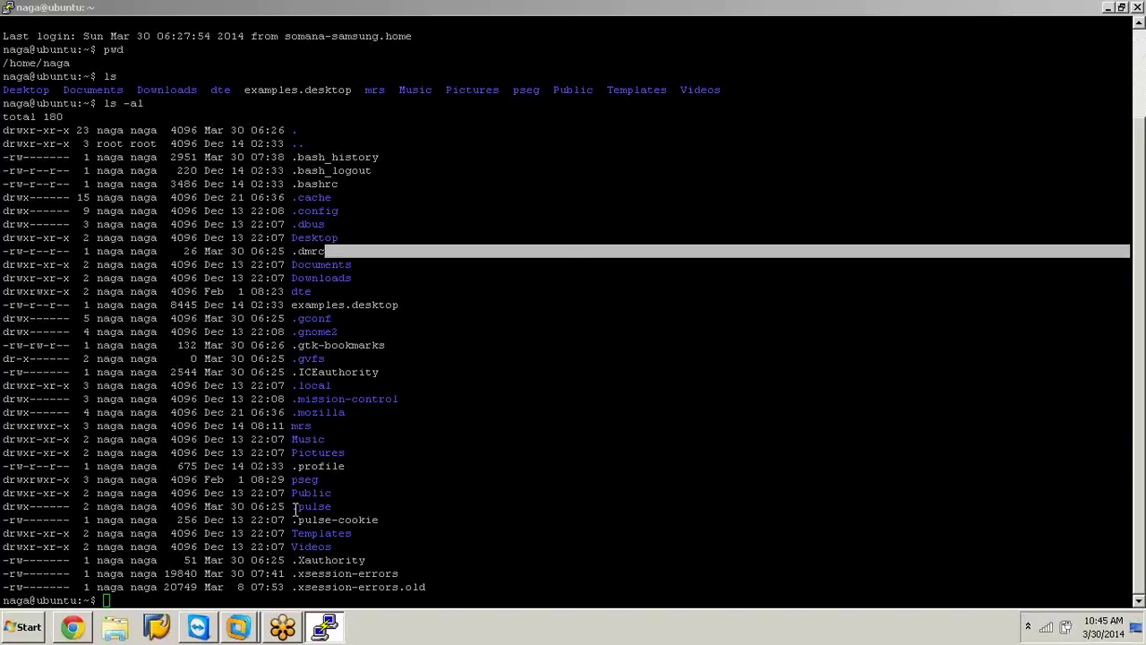
pyautogui.click(131, 601)
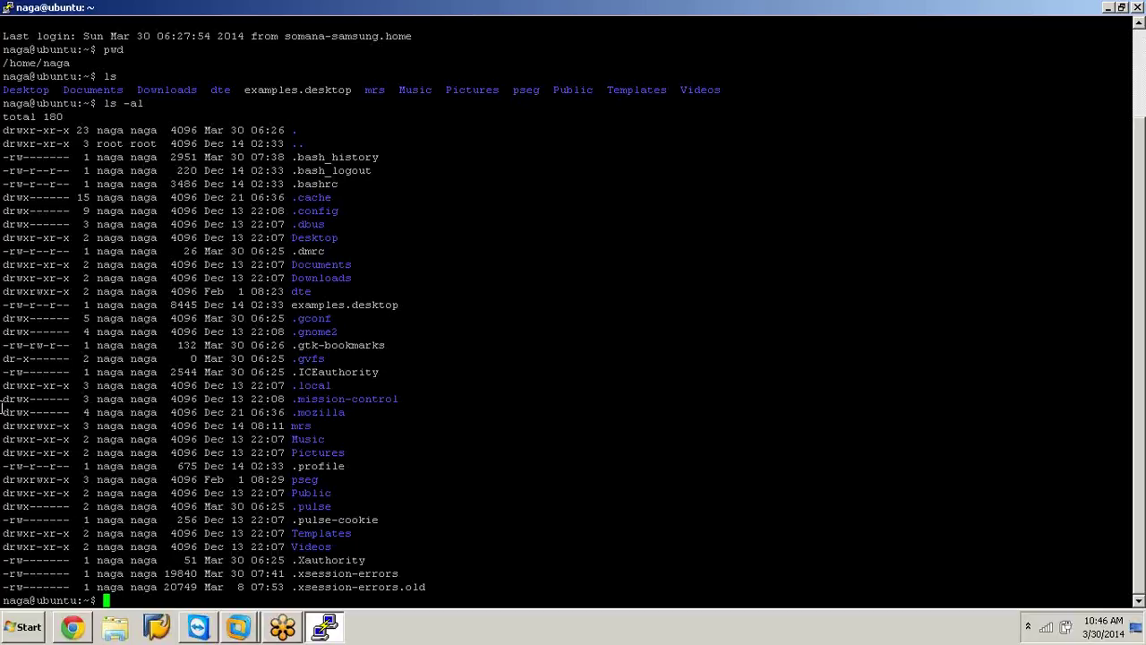
# End the server session with exit and reopen the PuTTY configuration.
pyautogui.write('exit')
pyautogui.press('Return')
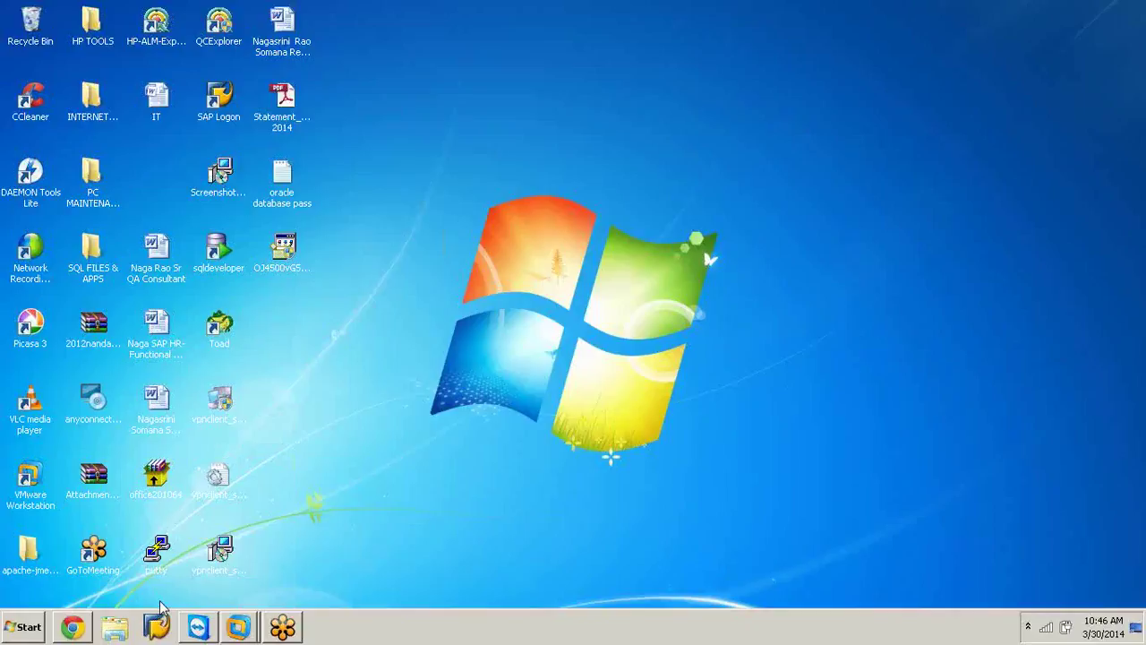
pyautogui.doubleClick(157, 554)
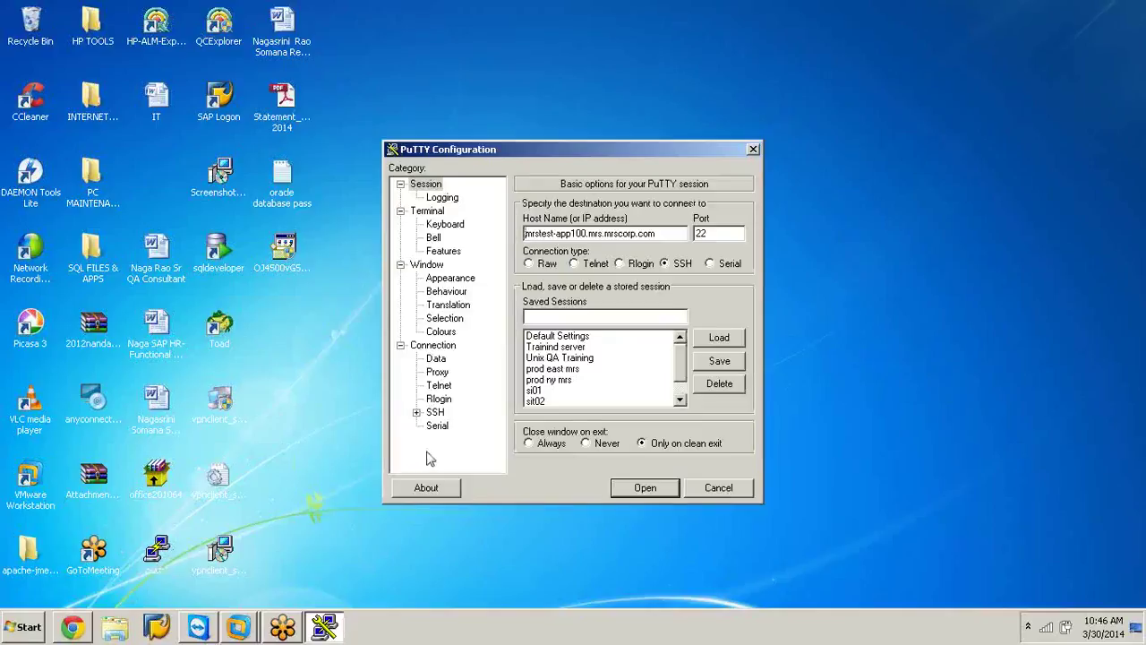
# Connect with the saved Unix QA Training session and capture the PuTTY window and its error dialog as a rectangular snip in Snipping Tool.
pyautogui.doubleClick(588, 358)
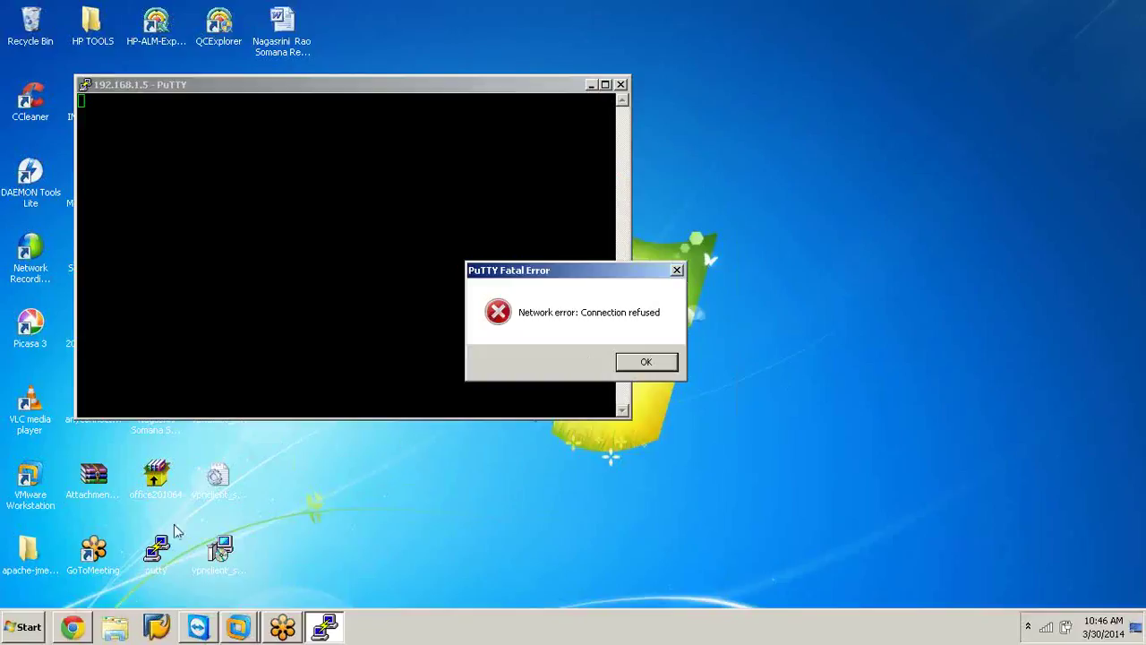
pyautogui.click(27, 627)
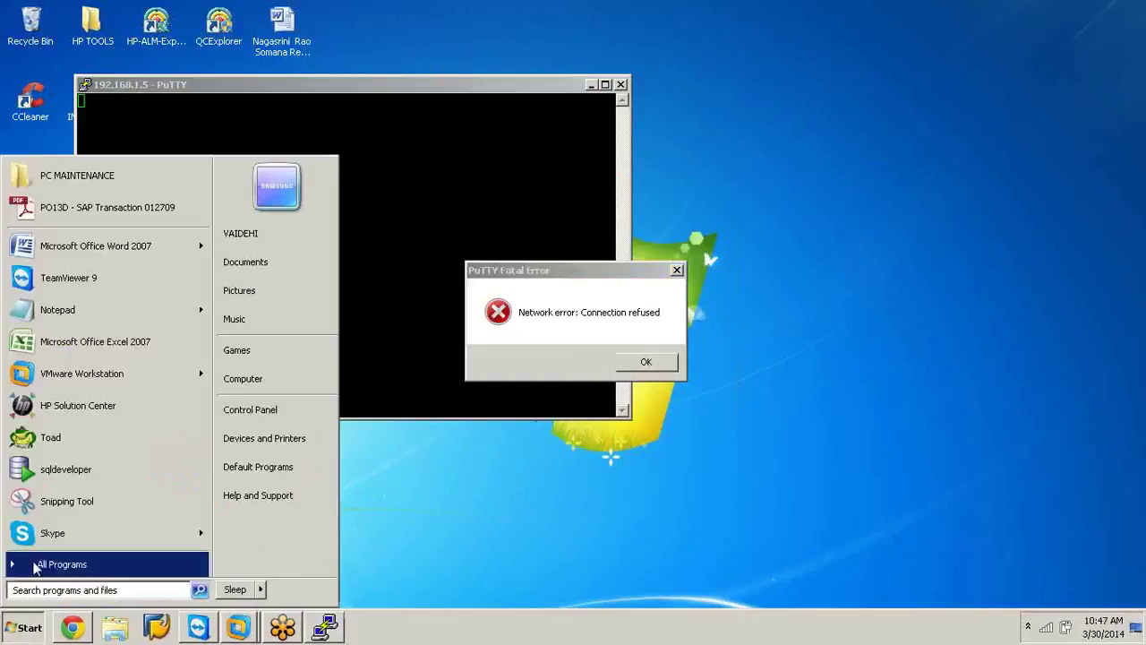
pyautogui.click(55, 512)
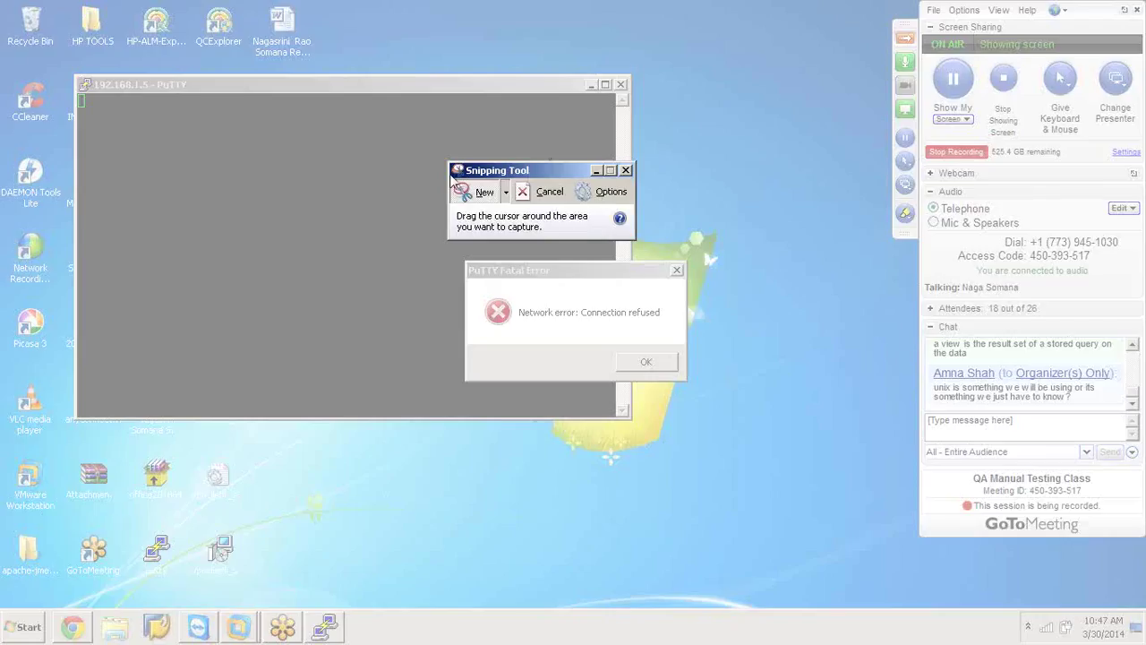
pyautogui.click(506, 192)
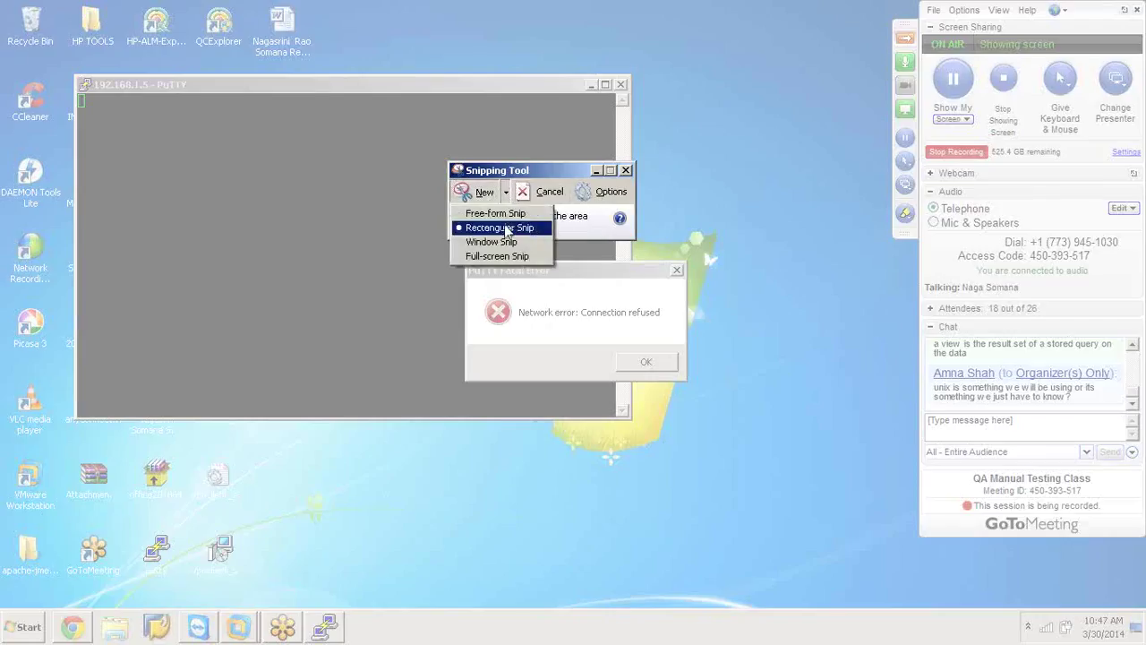
pyautogui.click(506, 228)
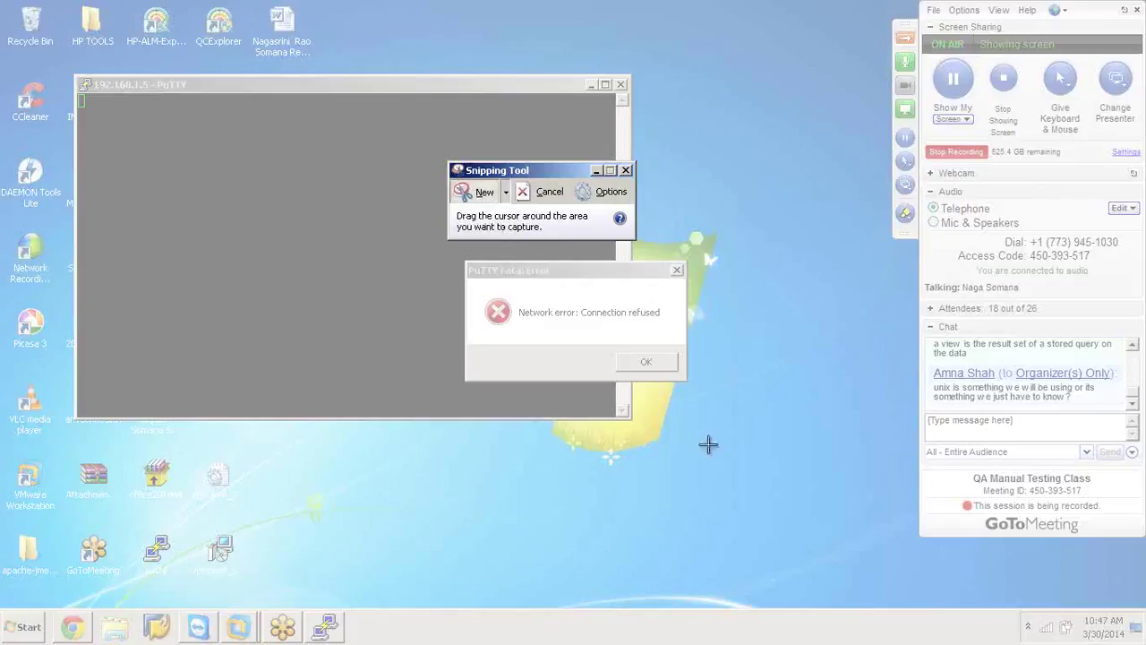
pyautogui.moveTo(721, 450); pyautogui.dragTo(51, 59)
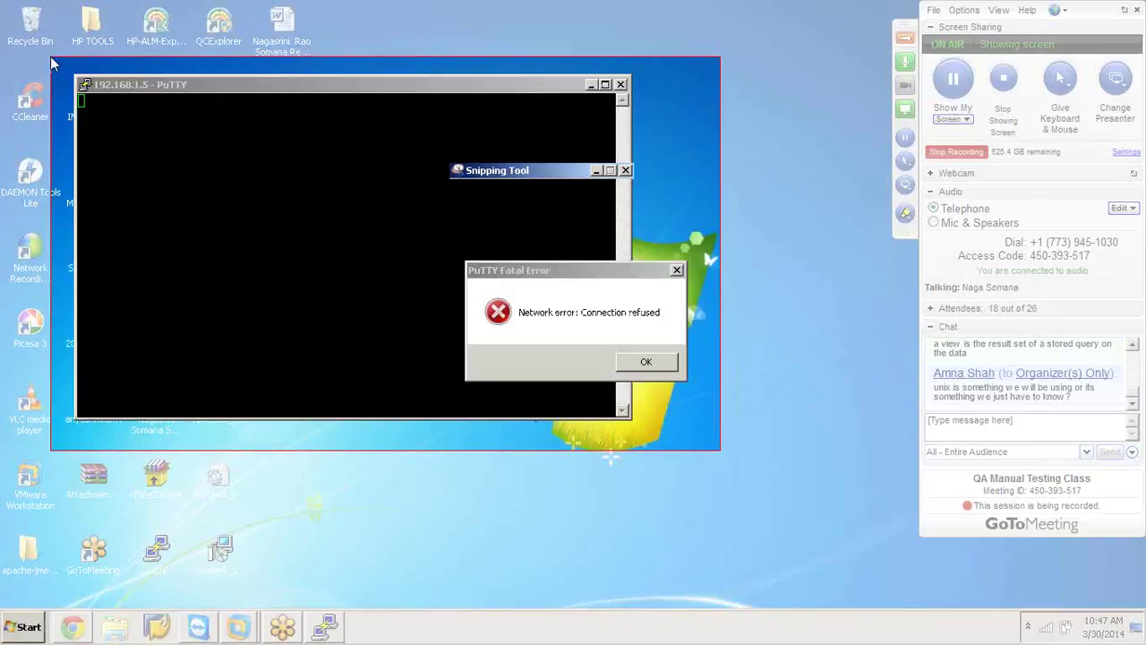
# Save the snip to the Desktop as a PNG file named "Capture unix error".
pyautogui.click(14, 27)
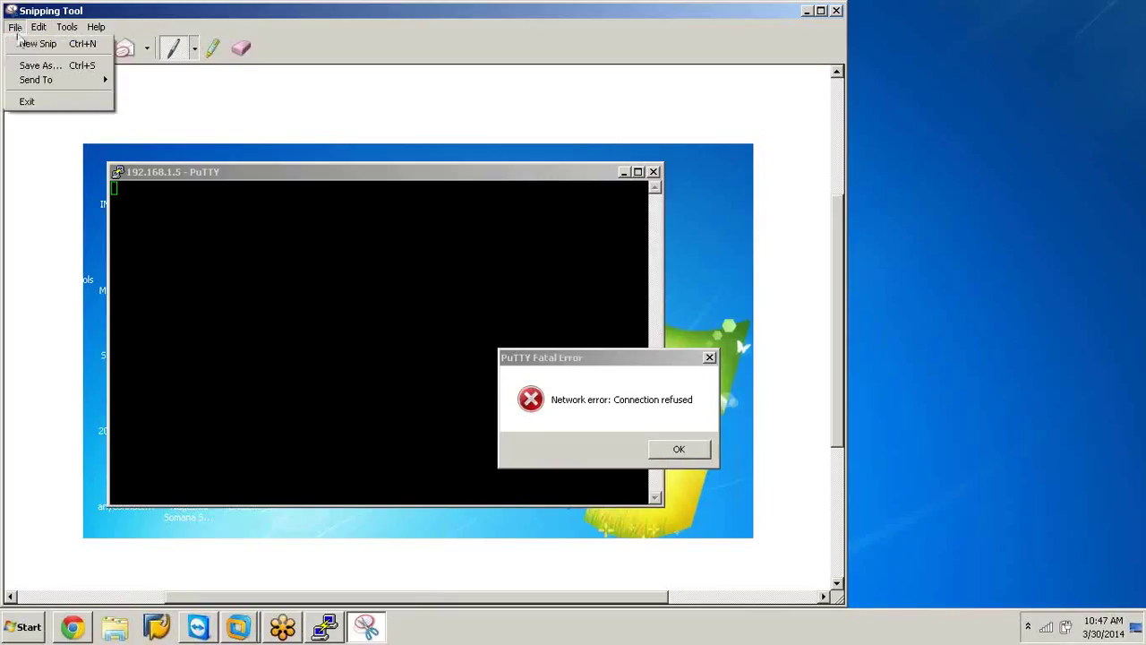
pyautogui.click(34, 68)
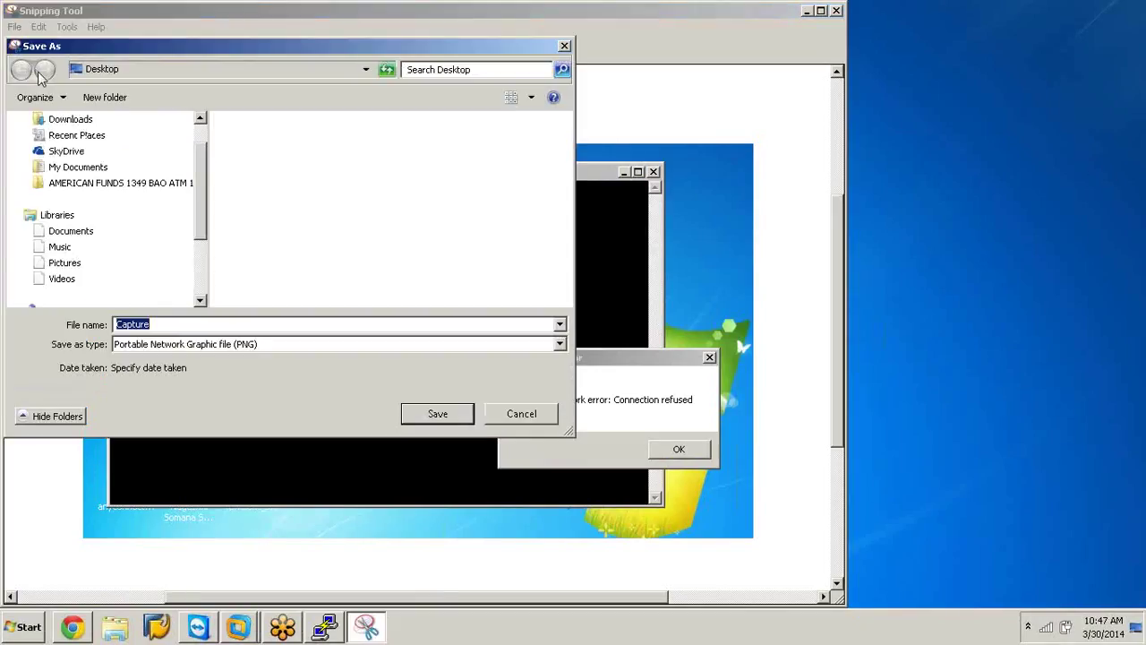
pyautogui.click(80, 145)
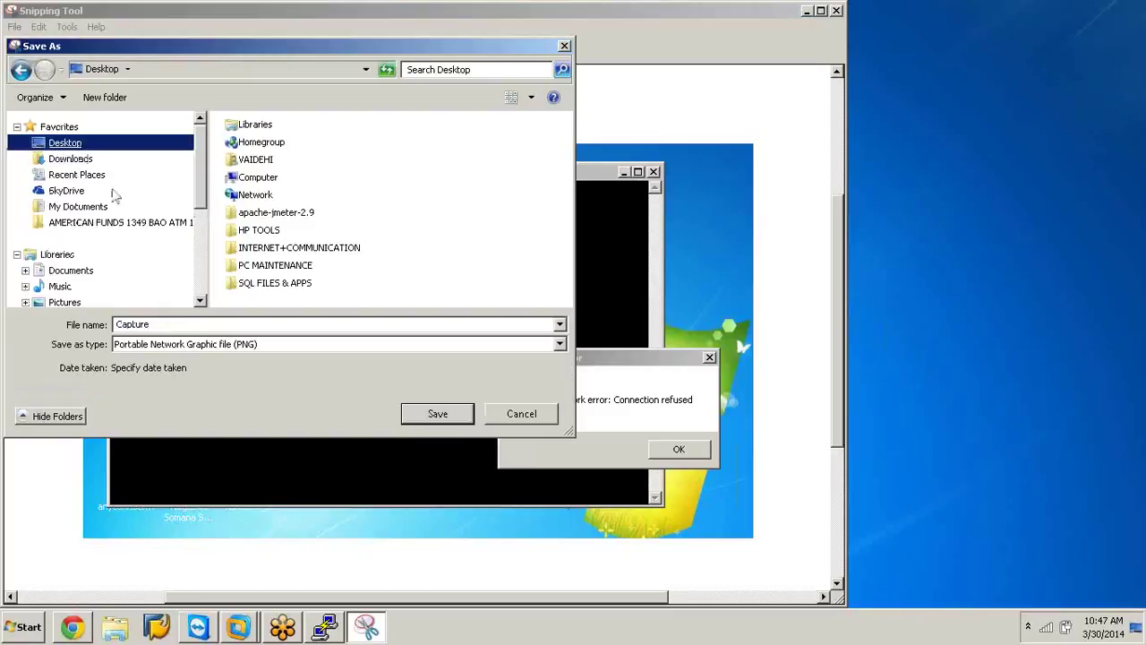
pyautogui.click(186, 327)
pyautogui.press('Home')
pyautogui.write('unixerror')
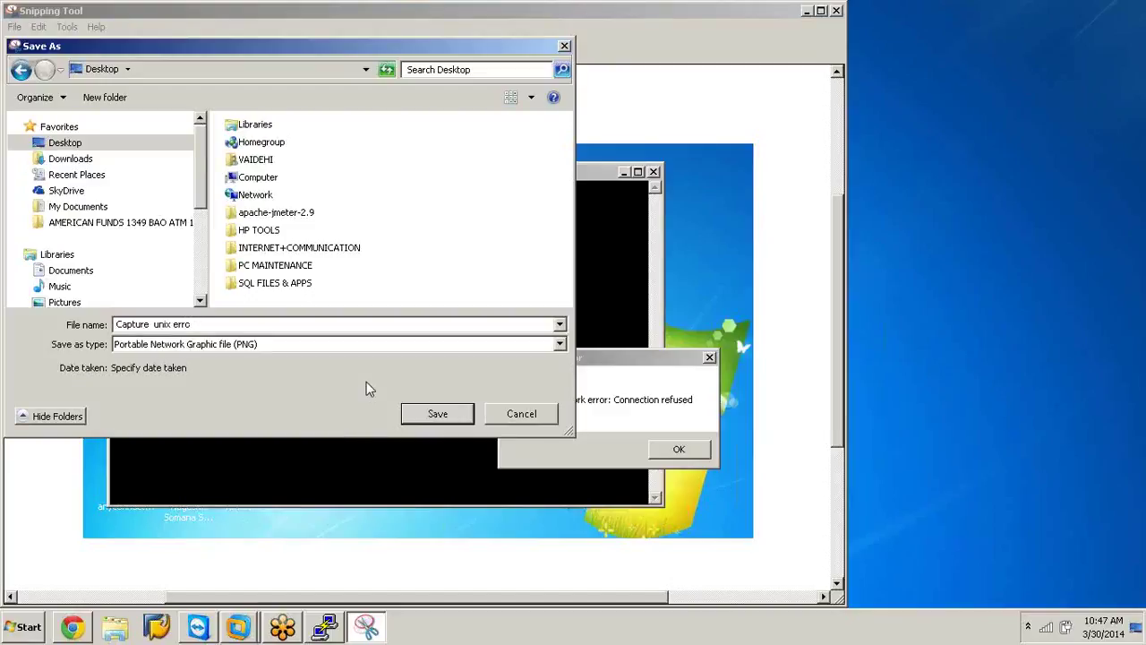
pyautogui.click(463, 419)
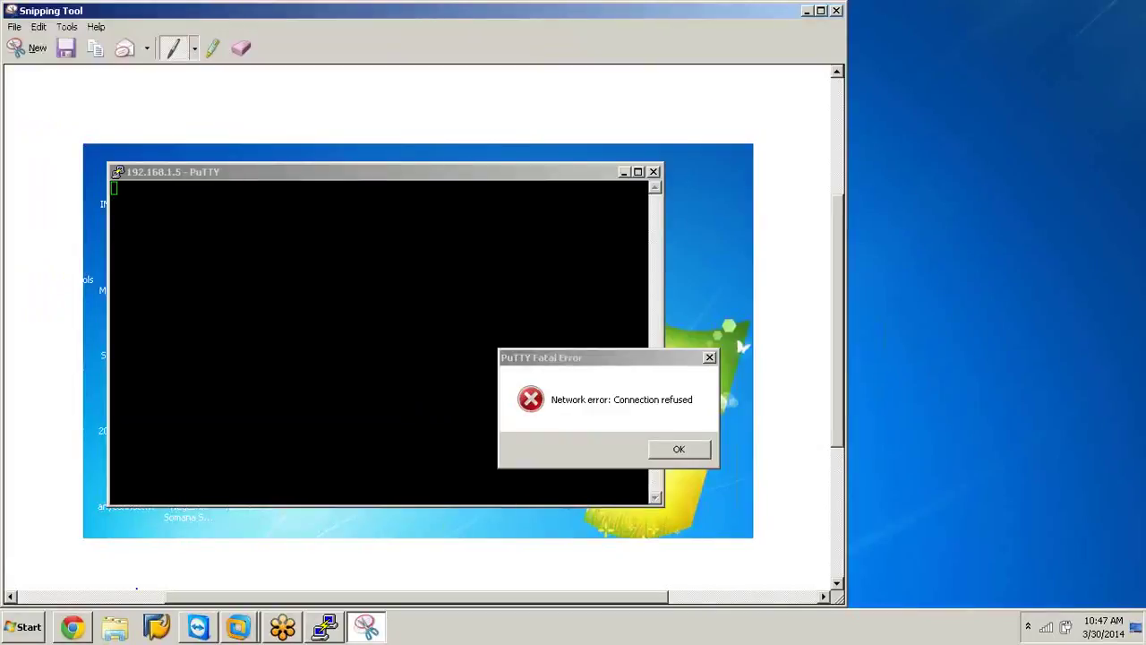
# Switch to Yahoo Mail in Chrome, start a new message and enter the recipient from the suggested contacts.
pyautogui.click(73, 629)
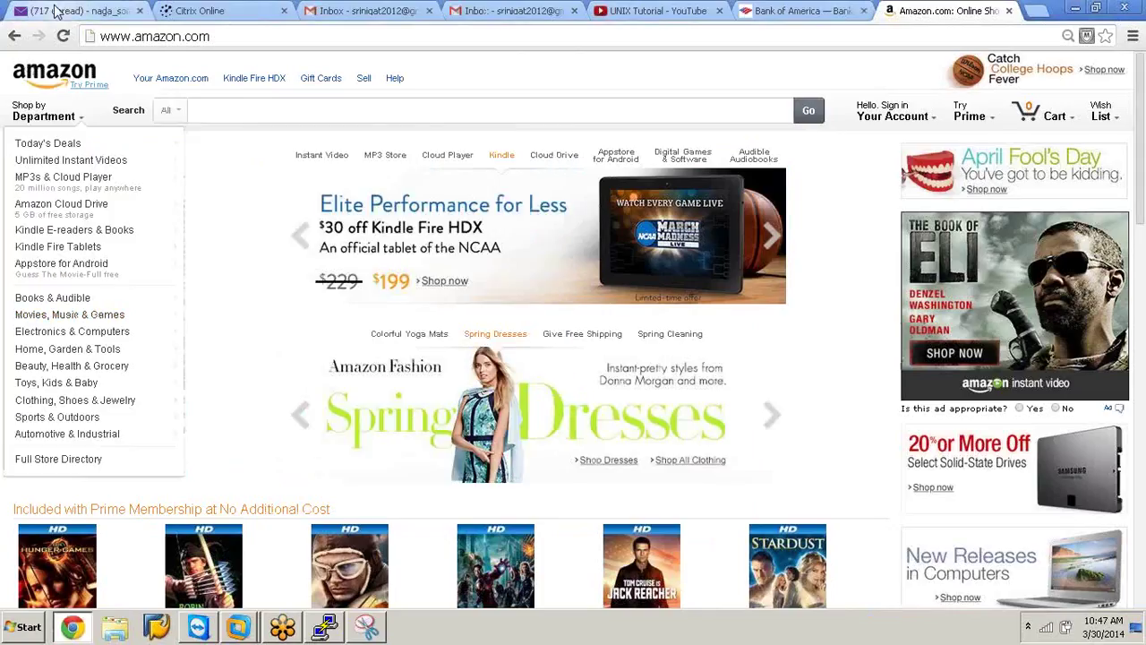
pyautogui.click(56, 10)
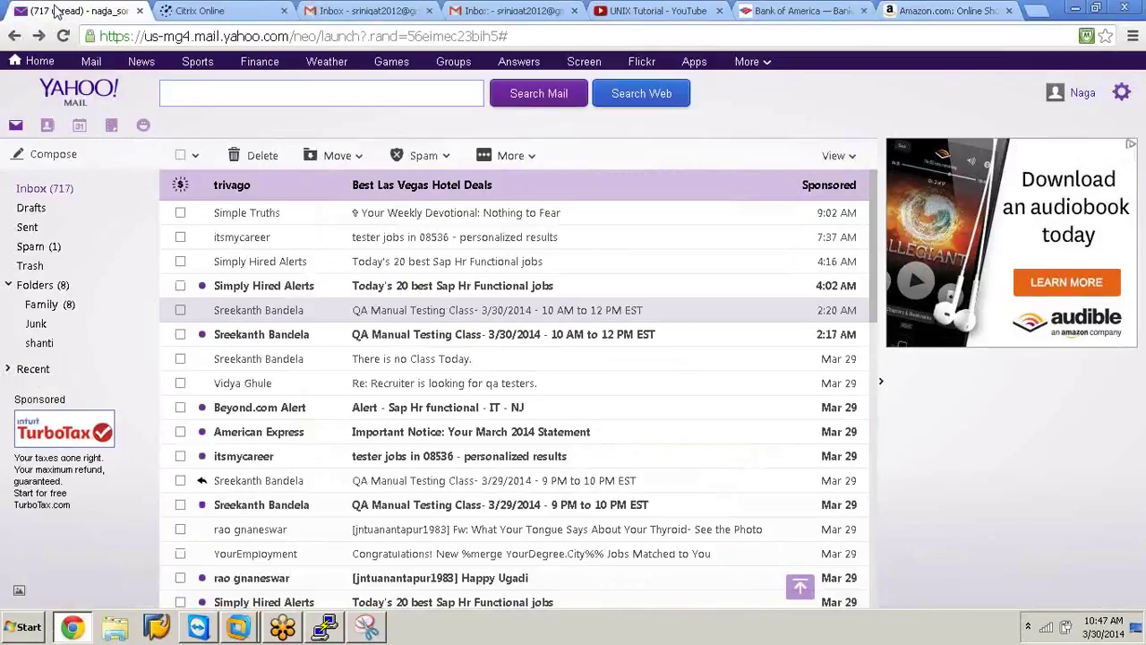
pyautogui.click(57, 161)
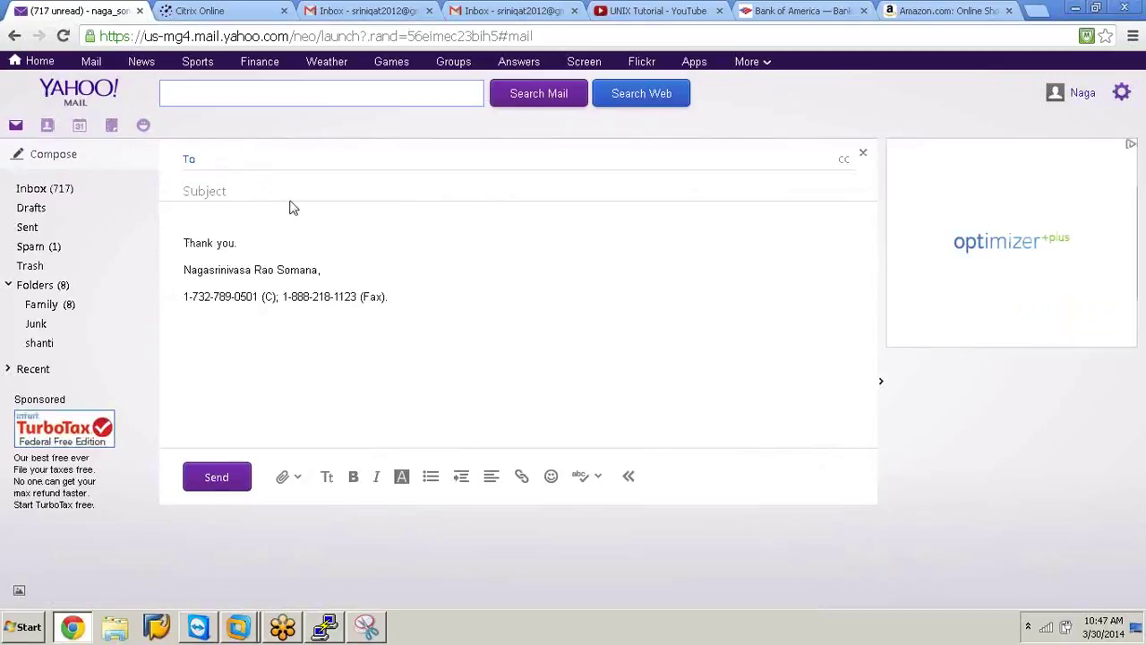
pyautogui.write('unix')
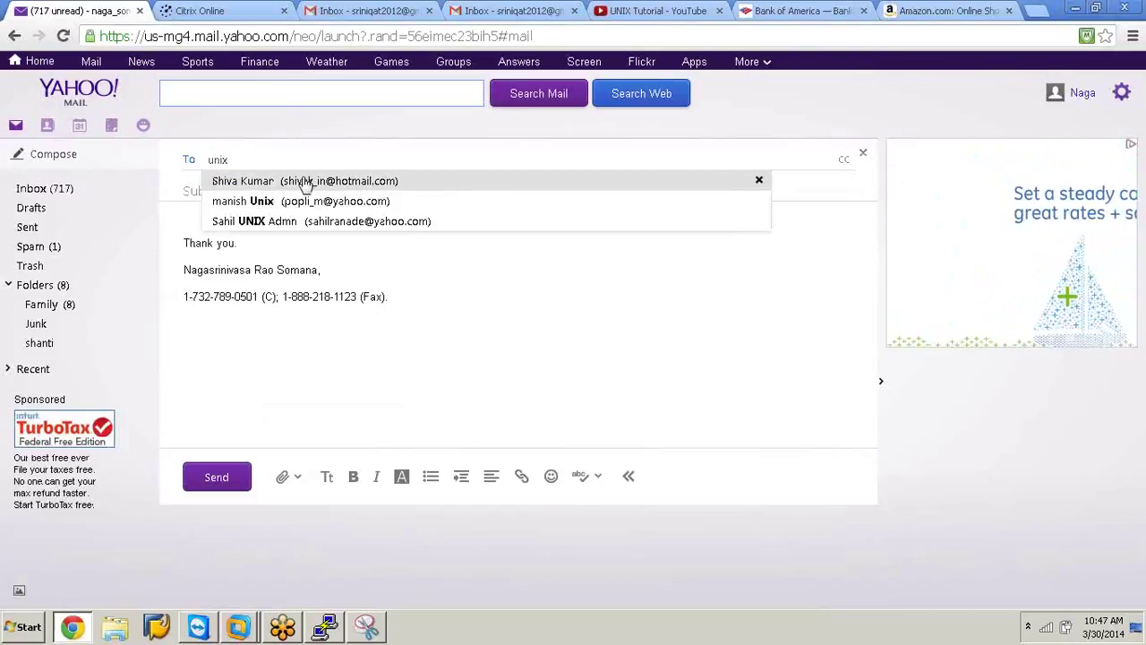
pyautogui.click(305, 183)
pyautogui.press('BackSpace')
pyautogui.press('BackSpace')
pyautogui.write('sree')
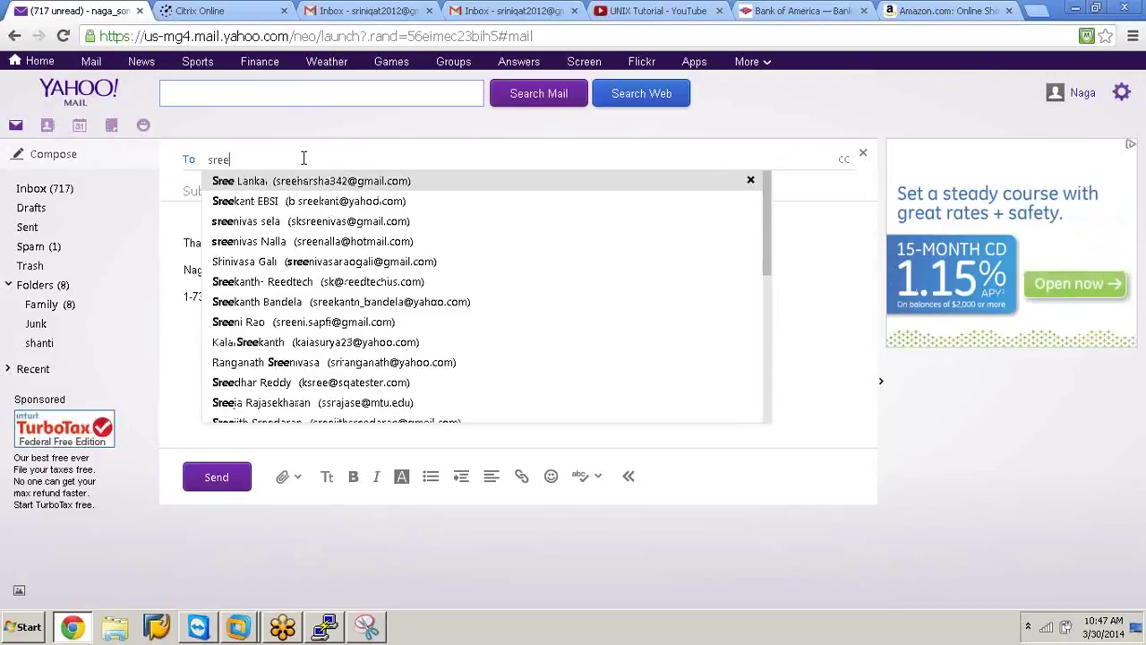
pyautogui.click(467, 301)
# Enter "Unix login error." as the subject of the message.
pyautogui.click(294, 191)
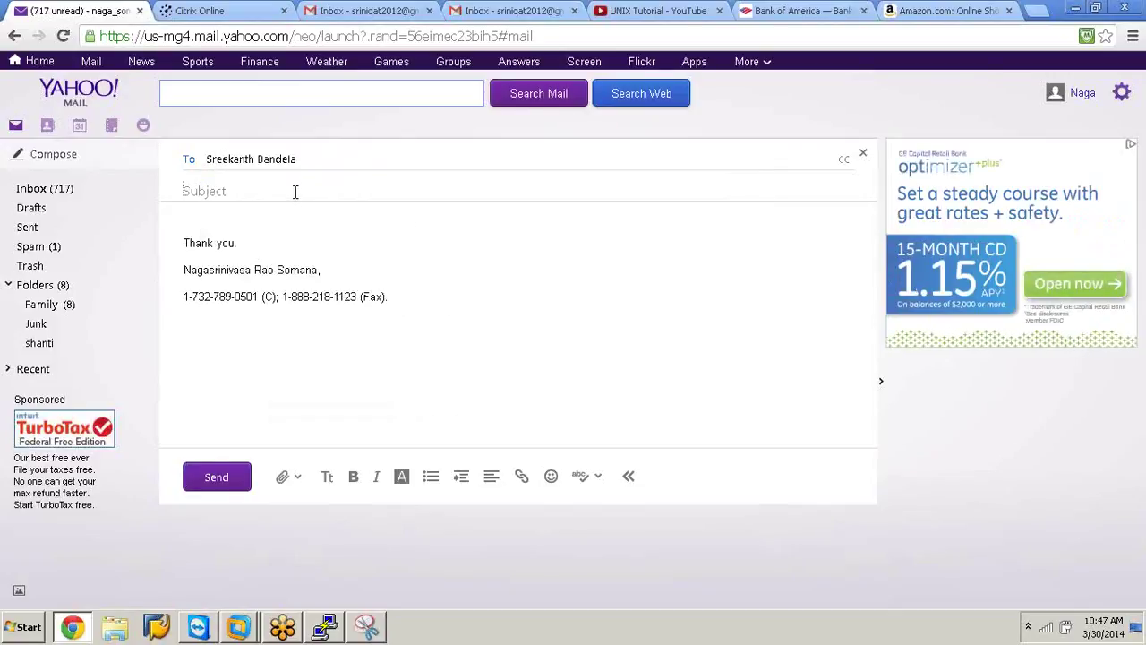
pyautogui.write('Unix')
pyautogui.press('capslock')
pyautogui.write('lan')
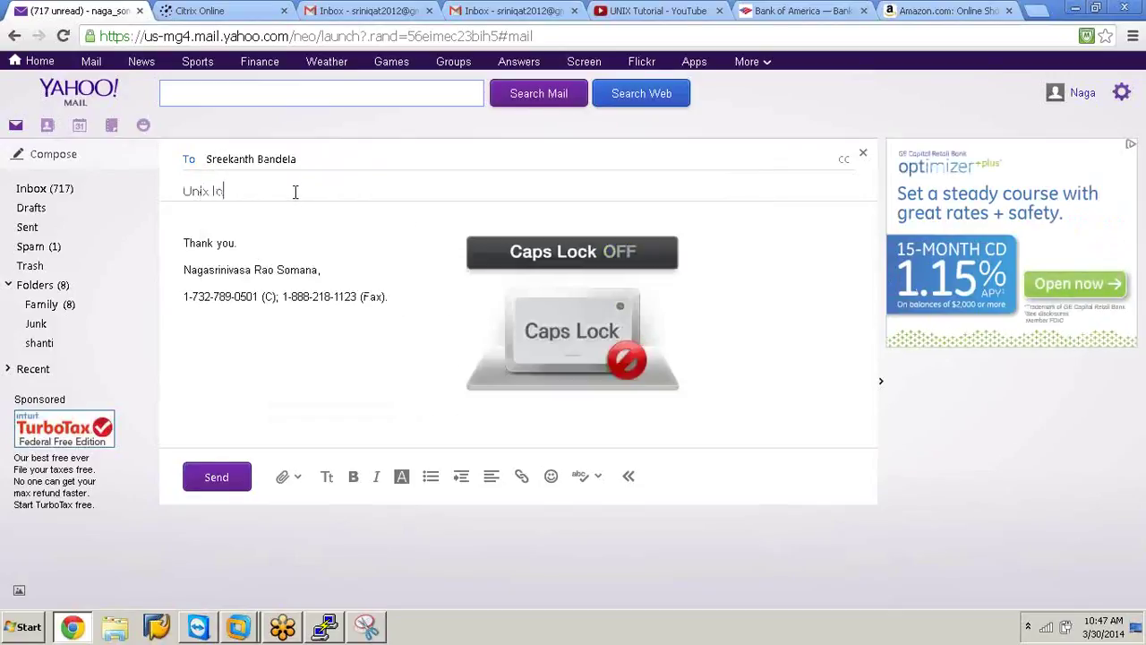
pyautogui.press('BackSpace')
pyautogui.write('gin')
pyautogui.press('BackSpace')
pyautogui.press('BackSpace')
pyautogui.write('in err')
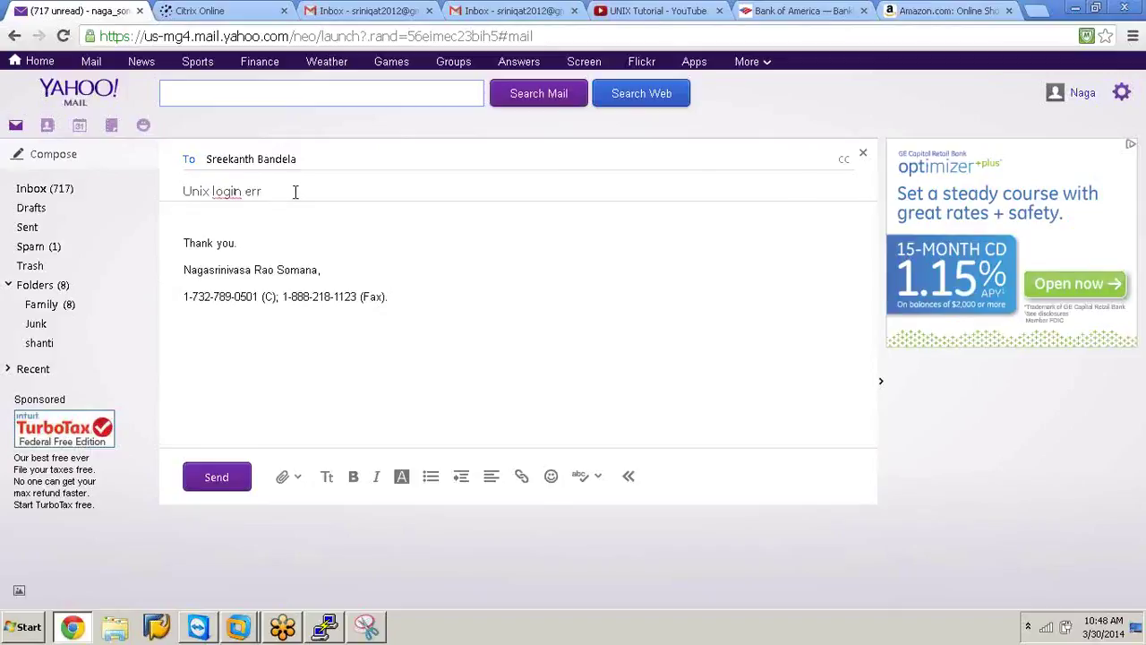
pyautogui.write('or.')
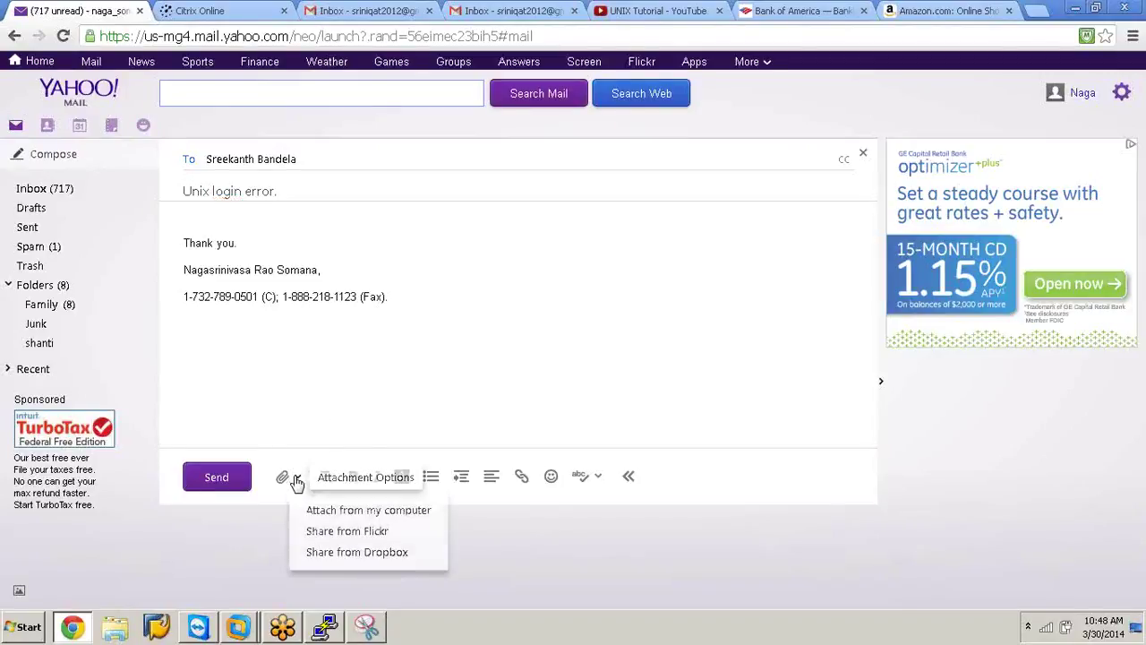
# Attach the "Capture unix error" image from the Desktop to the message and send it.
pyautogui.moveTo(296, 482)
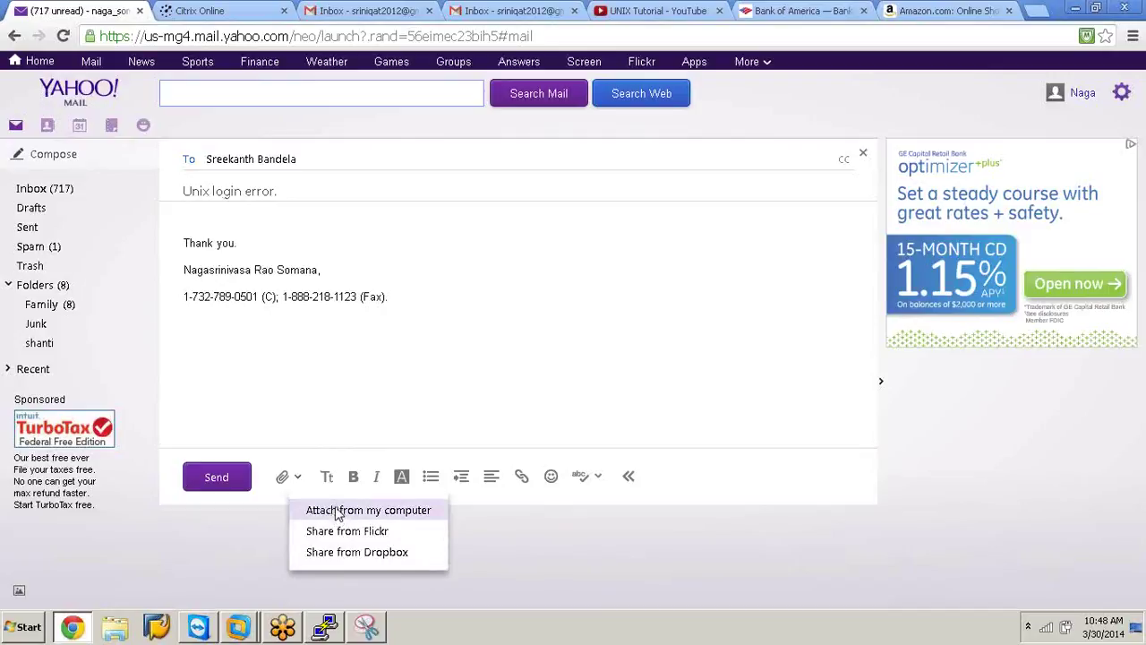
pyautogui.click(334, 509)
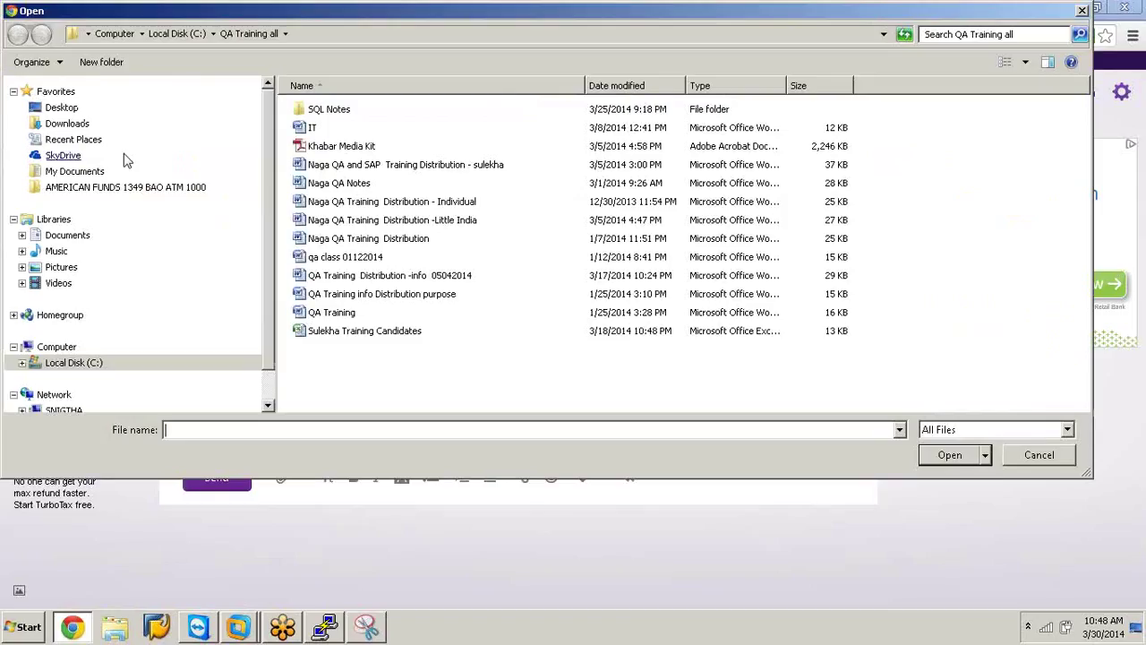
pyautogui.click(72, 113)
pyautogui.click(73, 116)
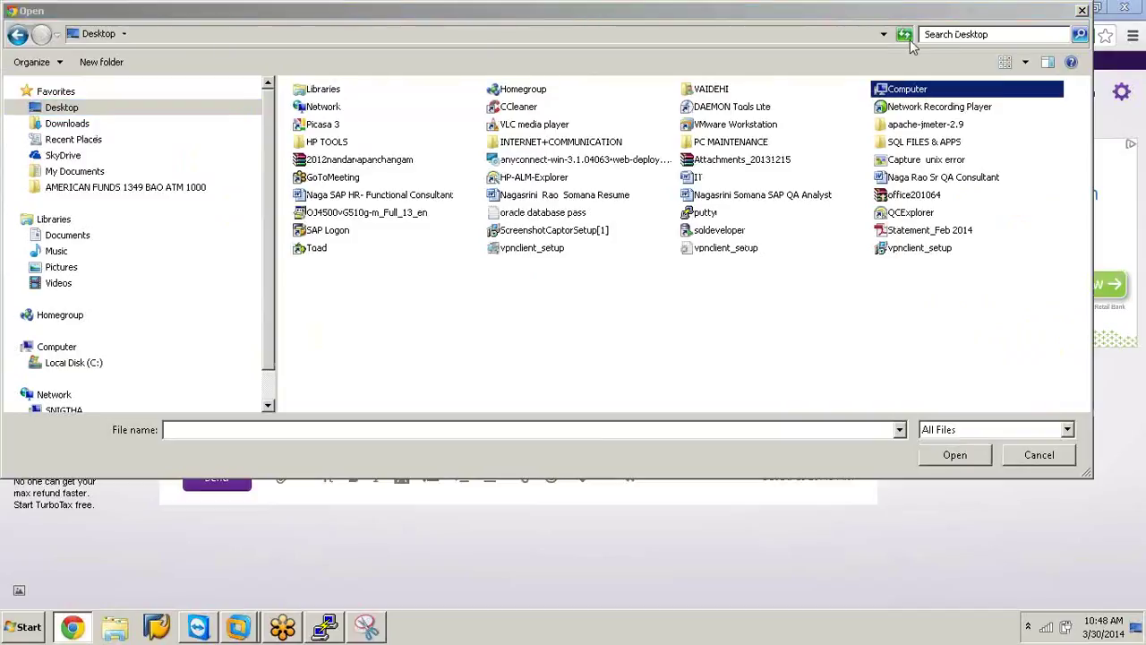
pyautogui.click(938, 166)
pyautogui.click(950, 455)
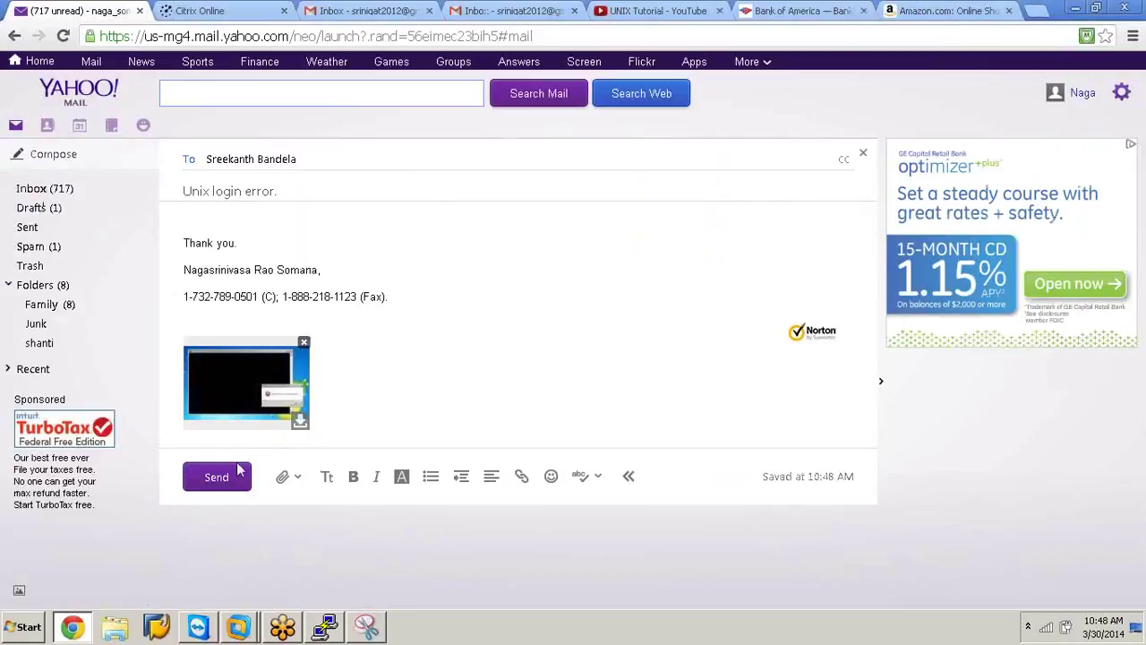
pyautogui.click(205, 489)
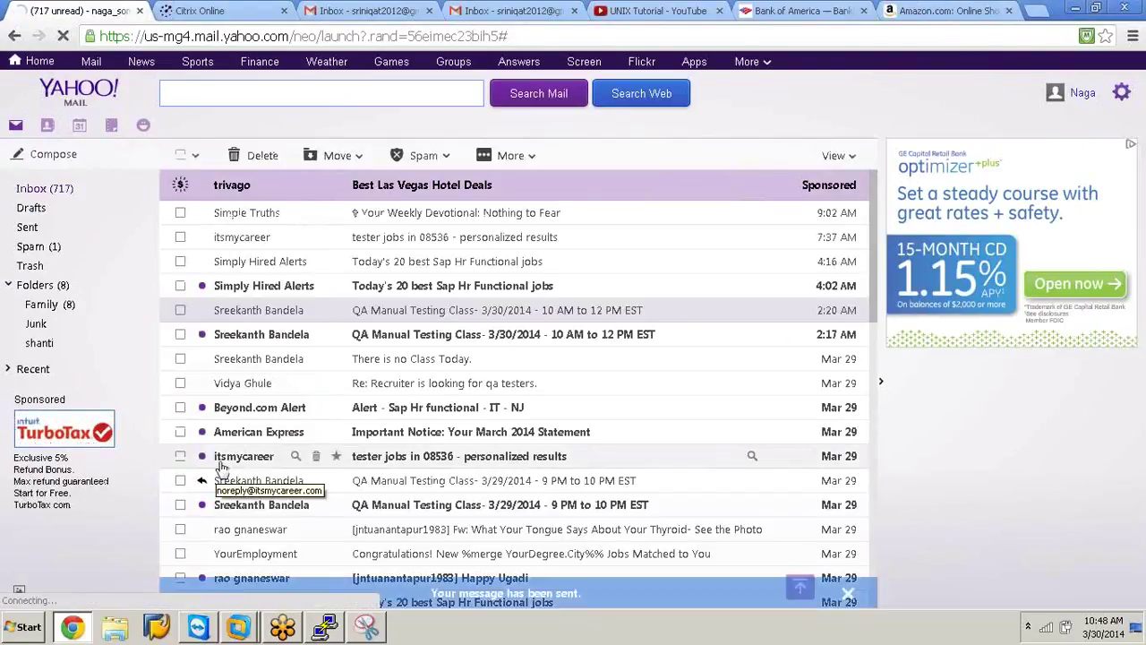
# Close Snipping Tool and the failed PuTTY session with its error dialog, and minimize the browser.
pyautogui.click(367, 626)
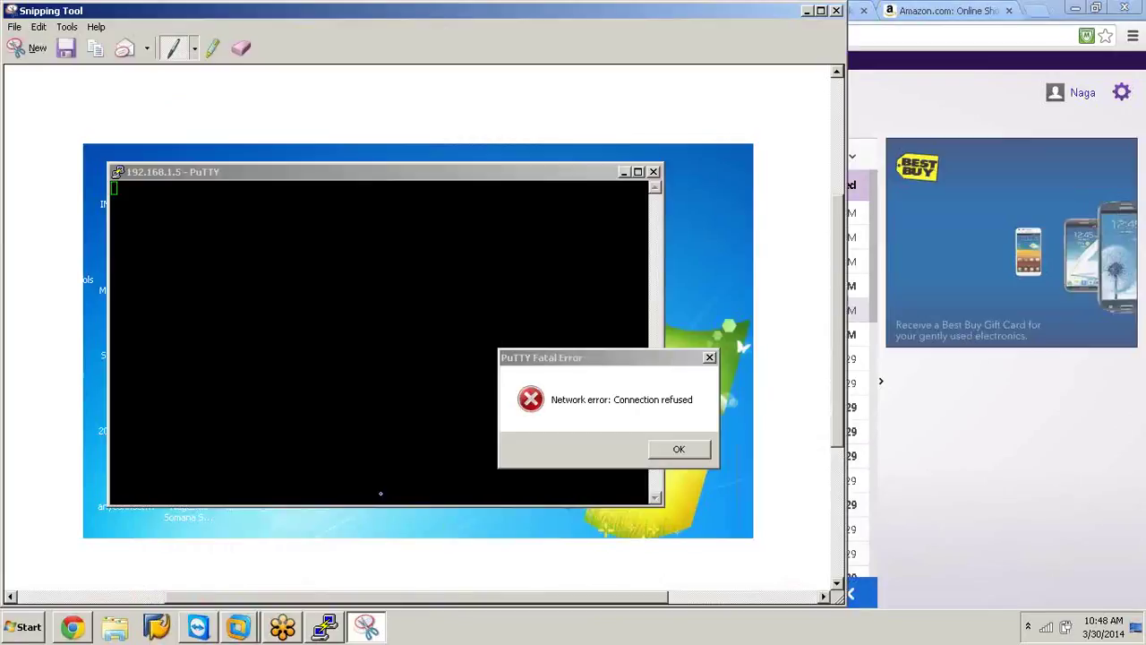
pyautogui.click(838, 10)
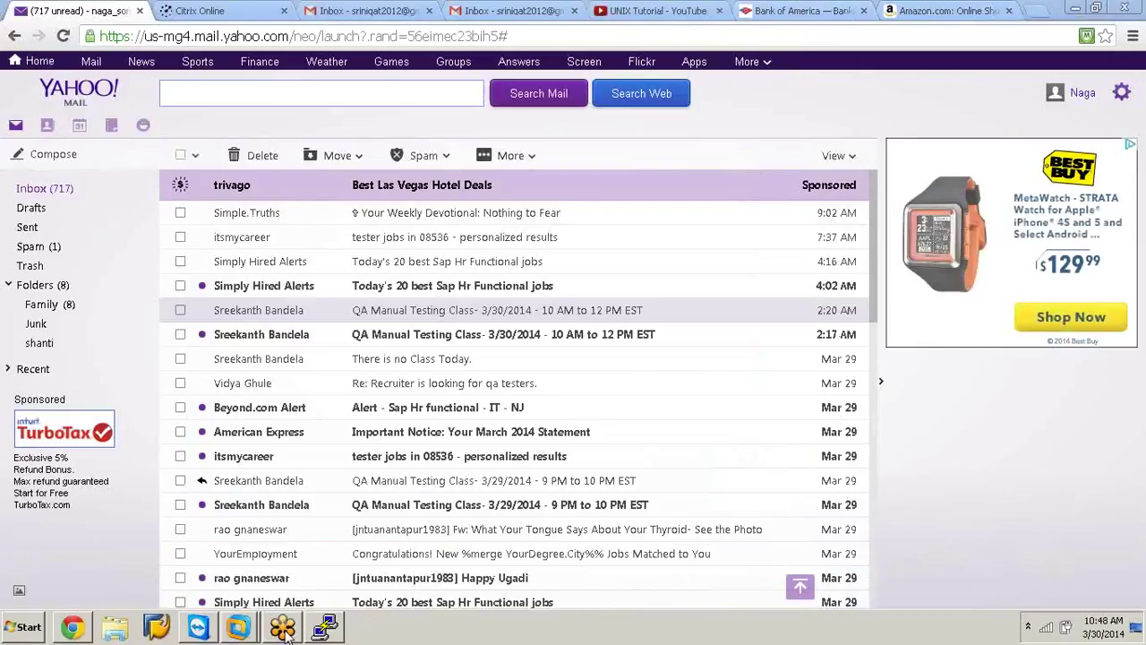
pyautogui.click(324, 626)
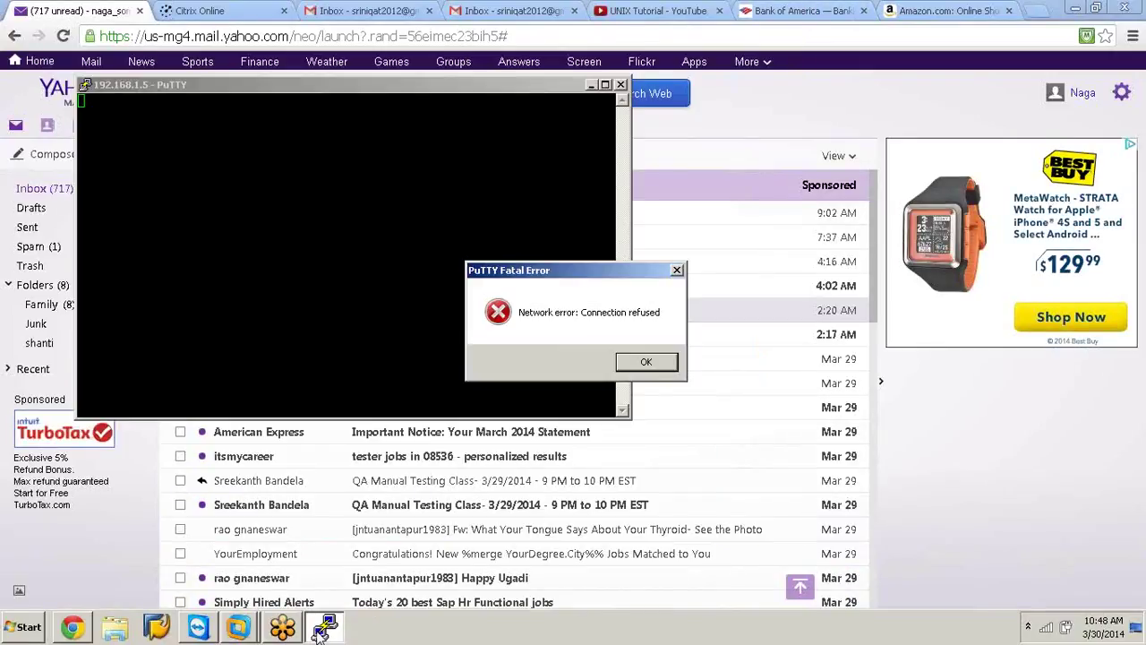
pyautogui.click(658, 362)
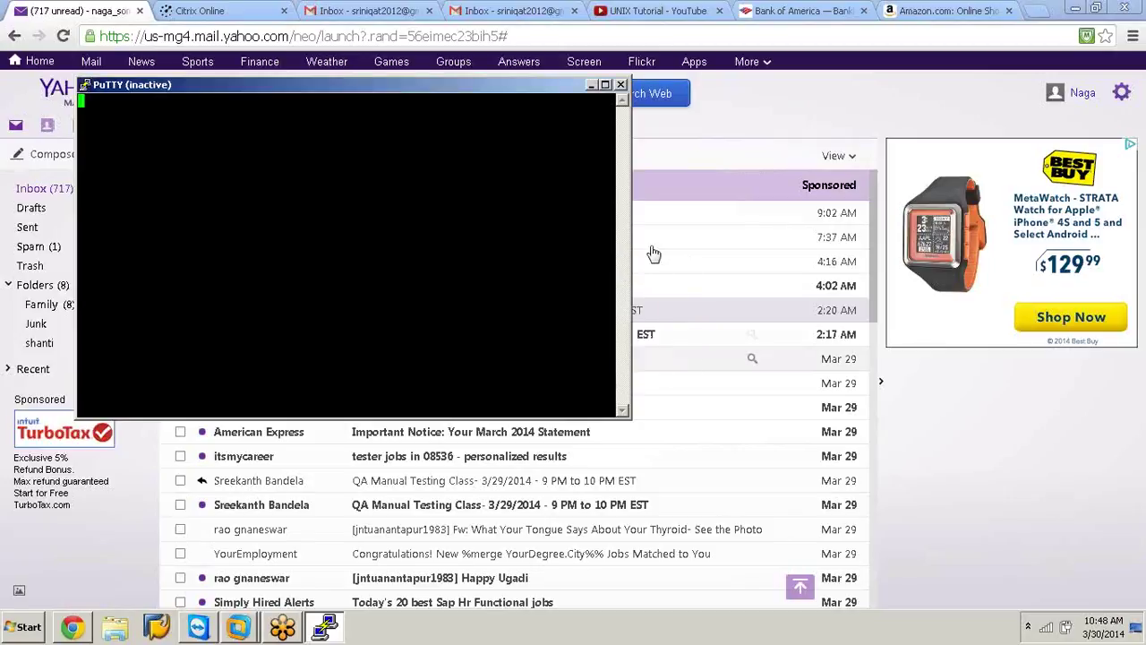
pyautogui.click(621, 85)
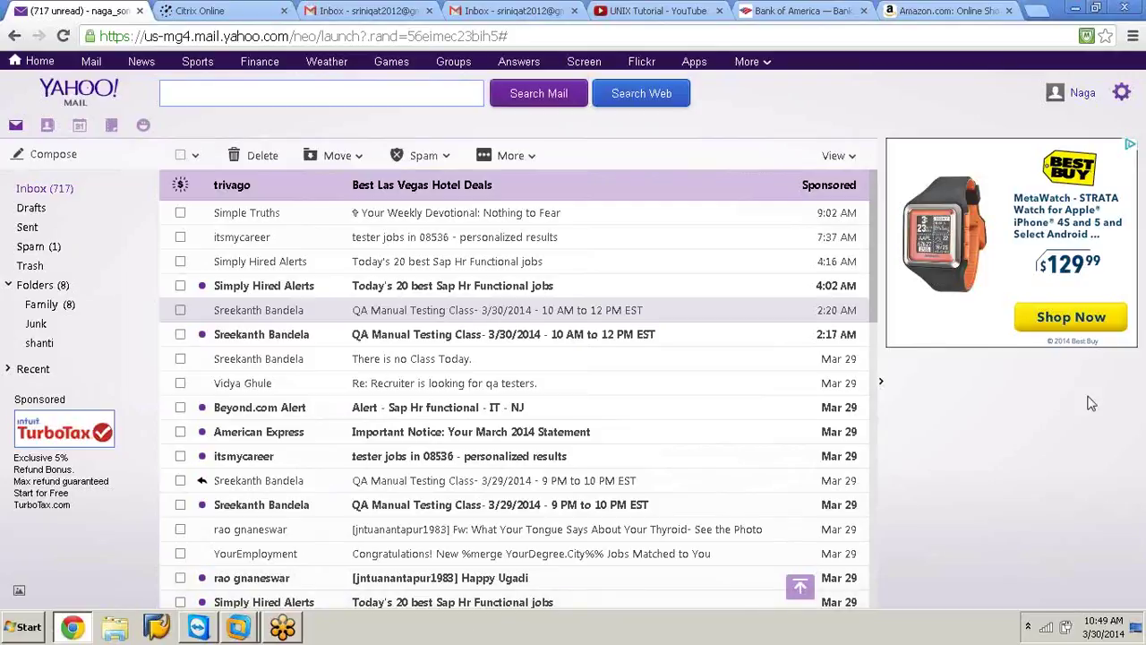
pyautogui.click(1075, 11)
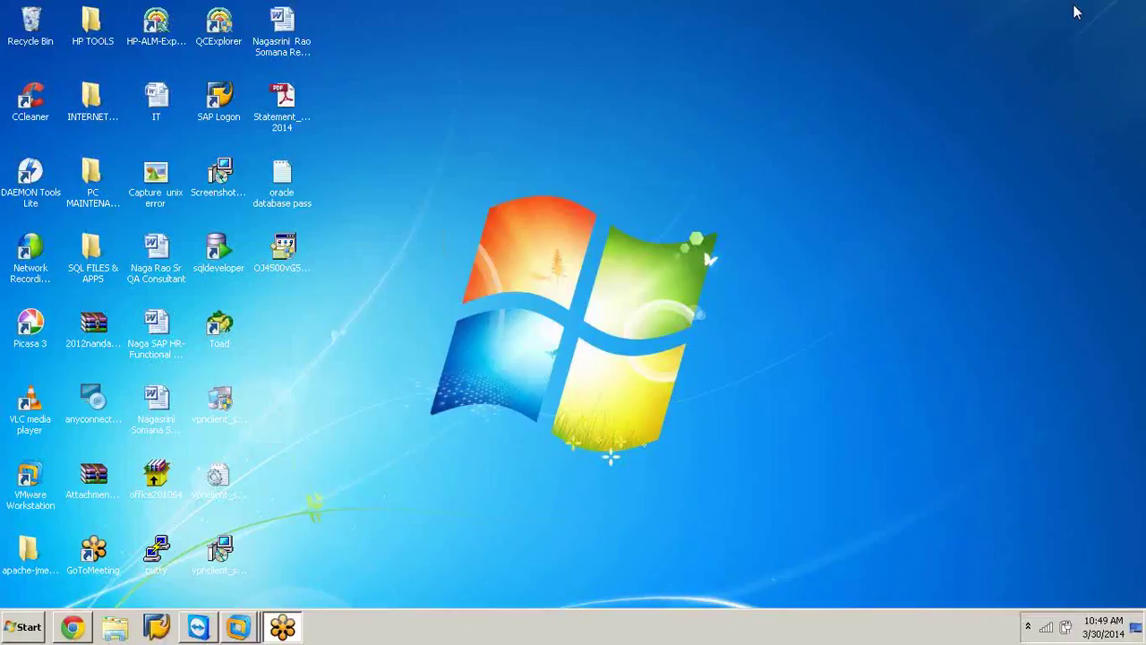
# Launch PuTTY, load the saved Unix QA Training session, change its host to 192.168.1.4 and open the connection.
pyautogui.doubleClick(159, 568)
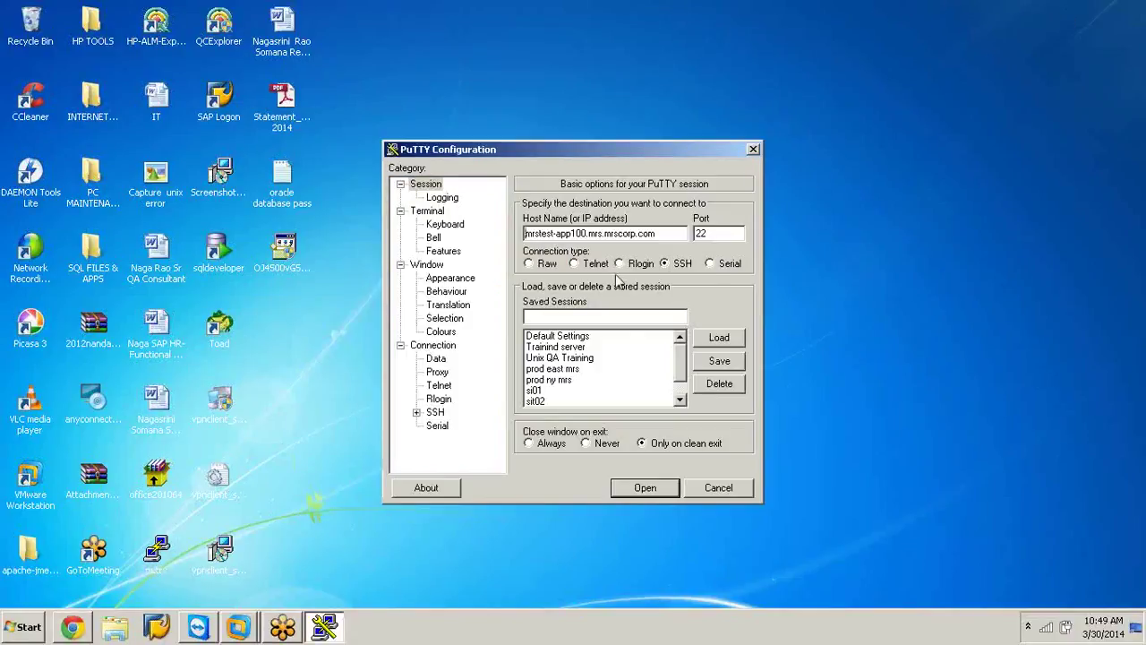
pyautogui.click(593, 358)
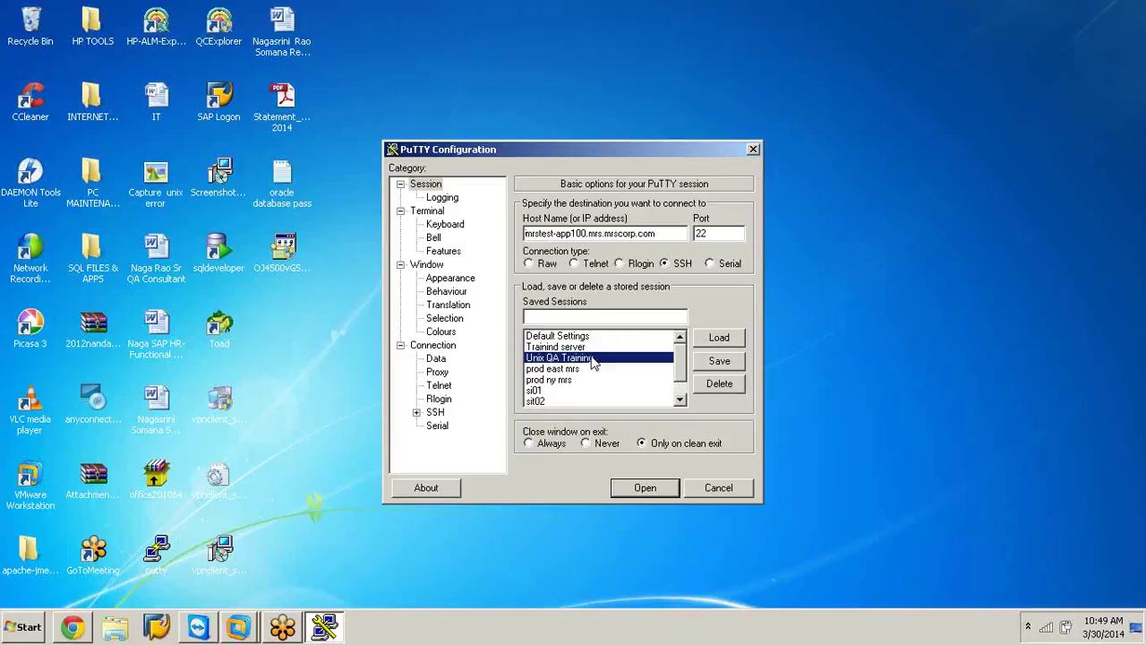
pyautogui.click(716, 339)
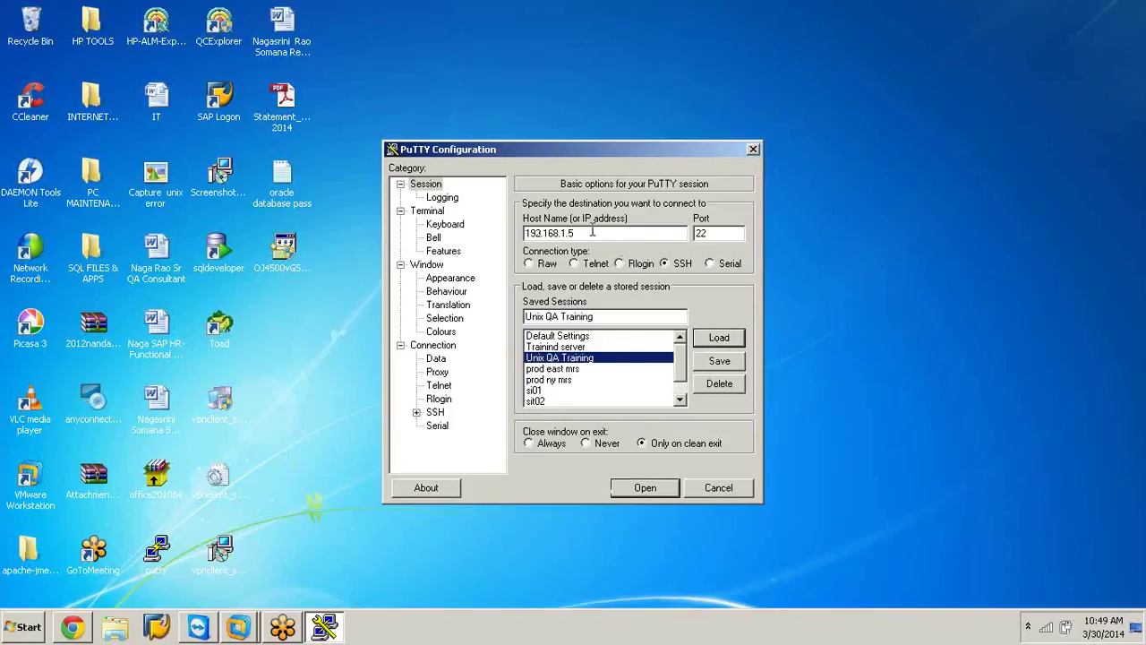
pyautogui.press('BackSpace')
pyautogui.write('4')
pyautogui.click(642, 491)
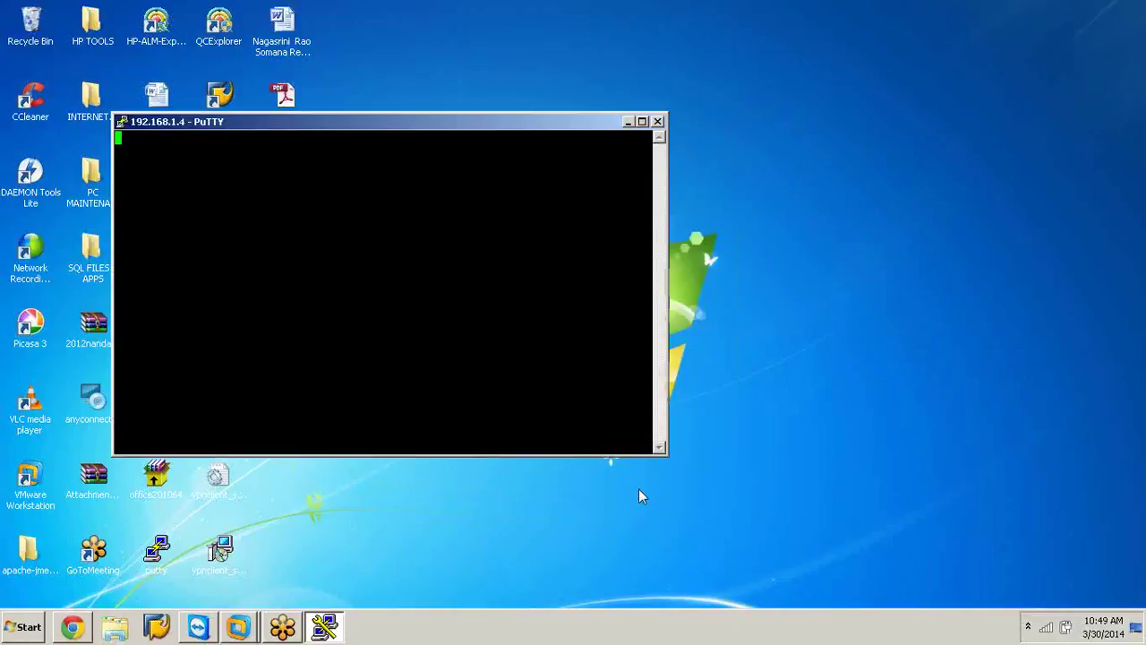
# Log in to the server with the account's user name and password, and maximize the terminal window.
pyautogui.write('naga')
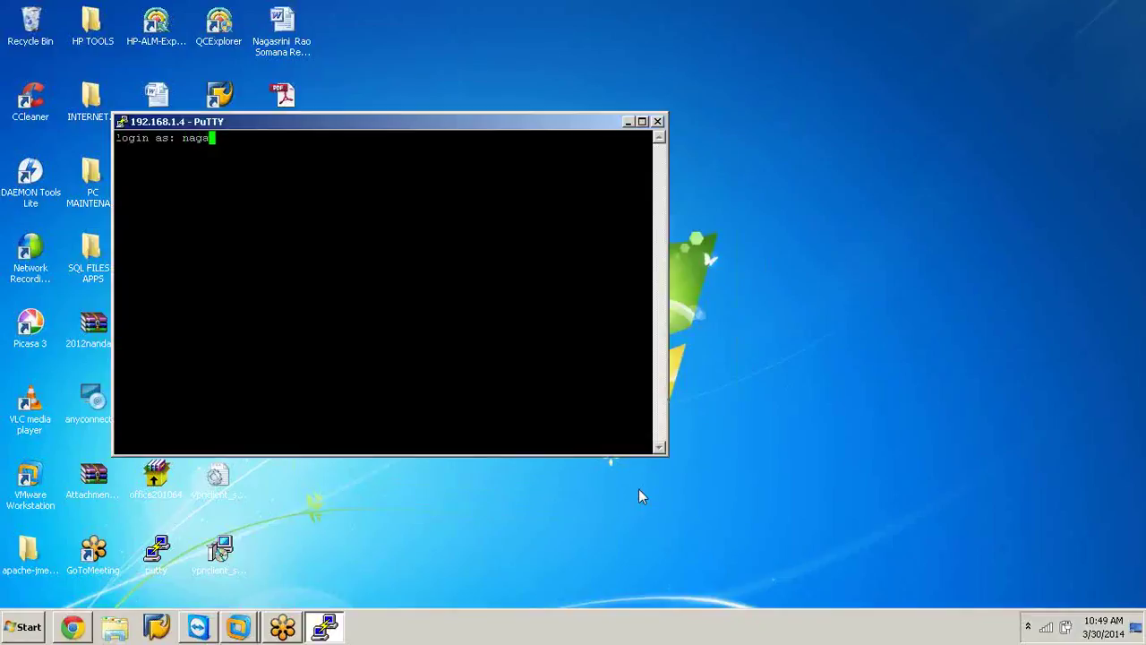
pyautogui.press('Return')
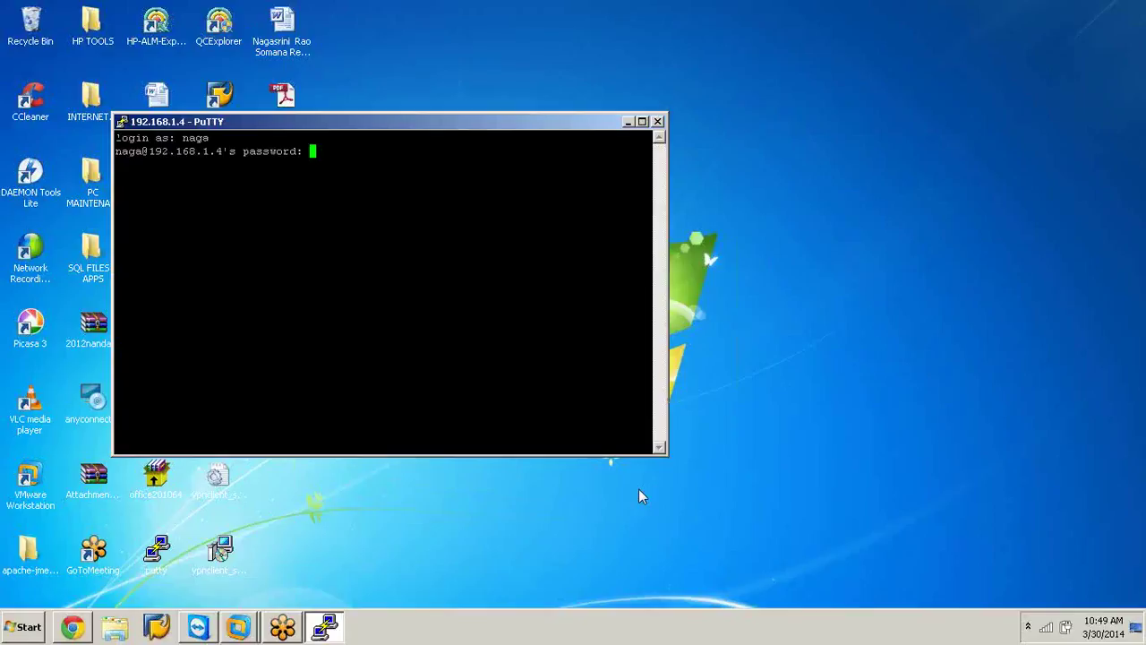
pyautogui.press('Return')
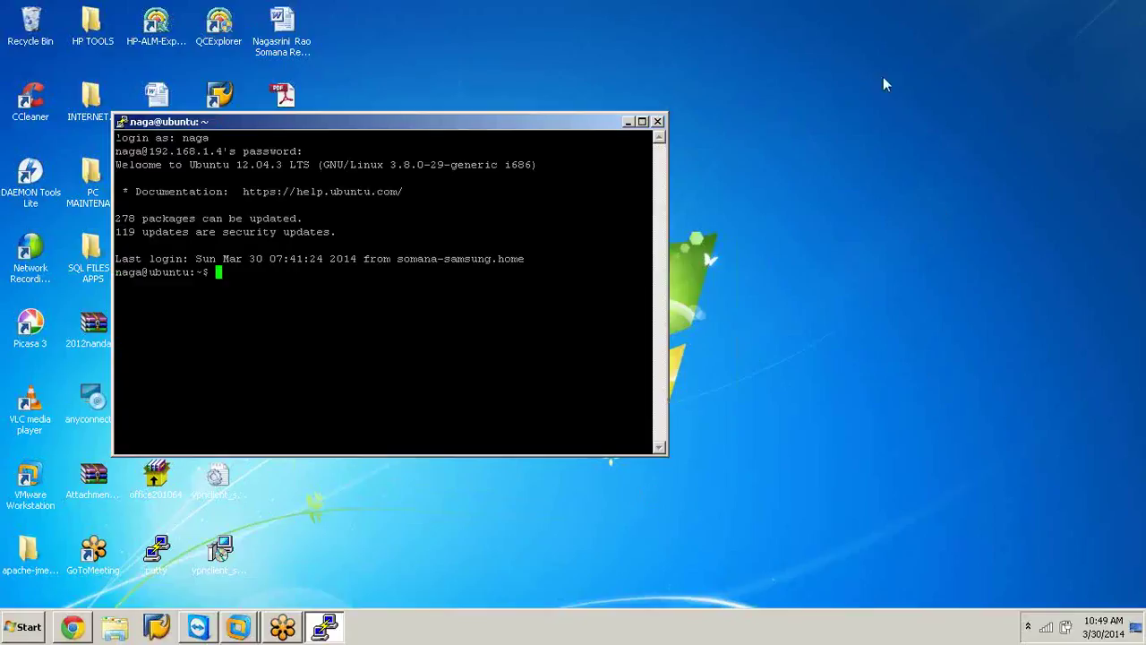
pyautogui.click(643, 121)
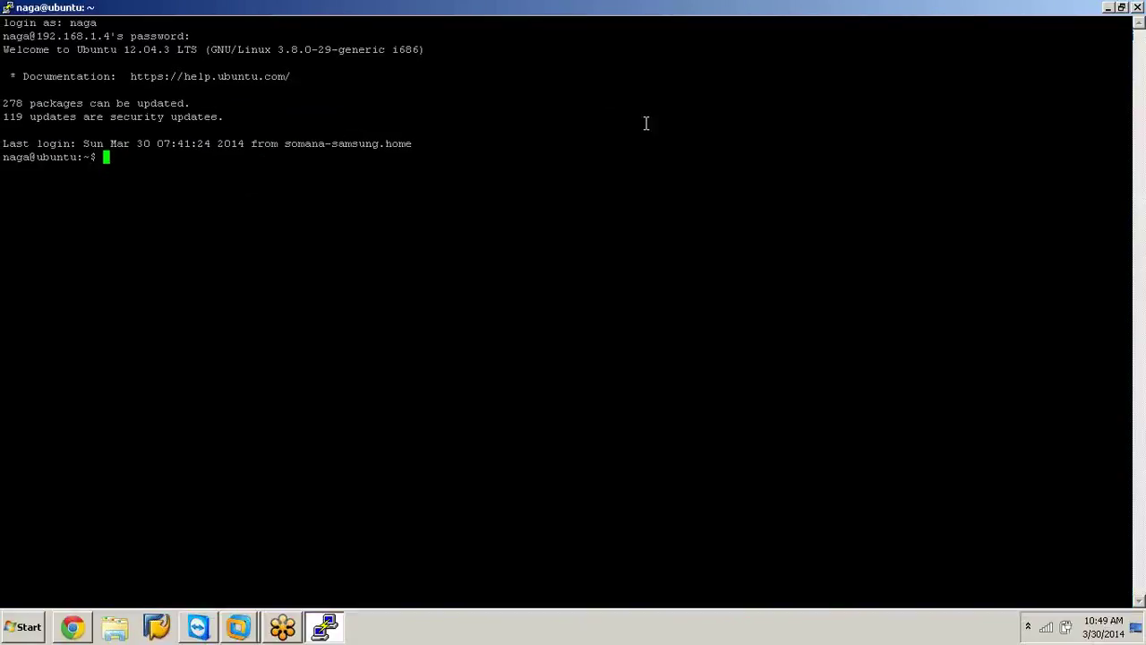
# Print the current working directory with pwd.
pyautogui.write('pwd')
pyautogui.press('Return')
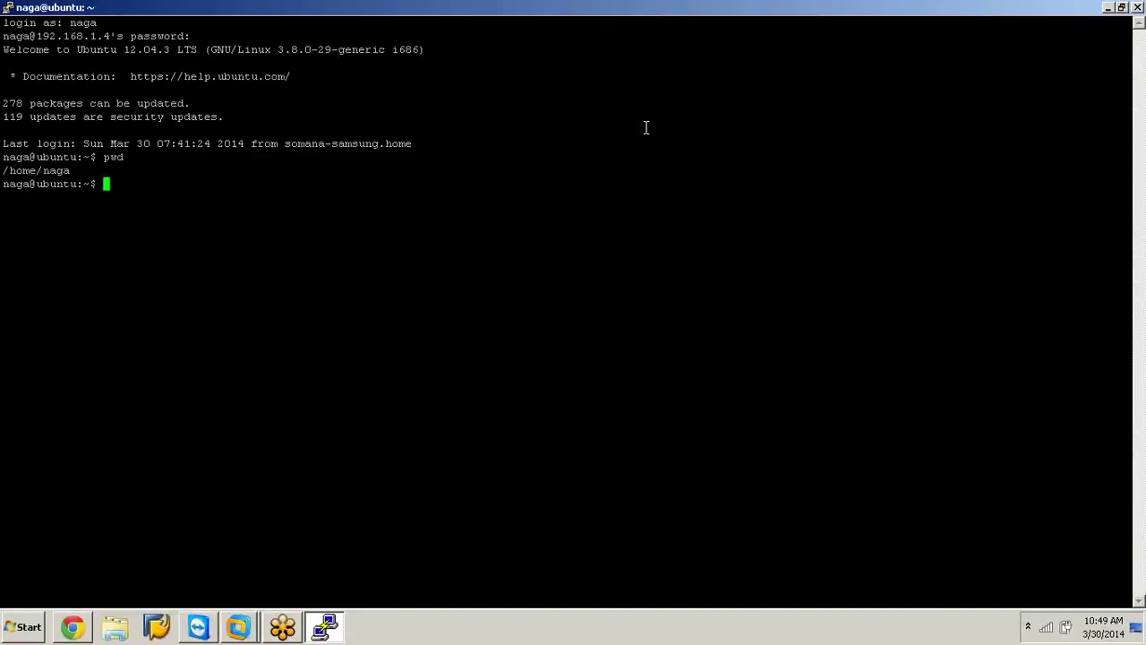